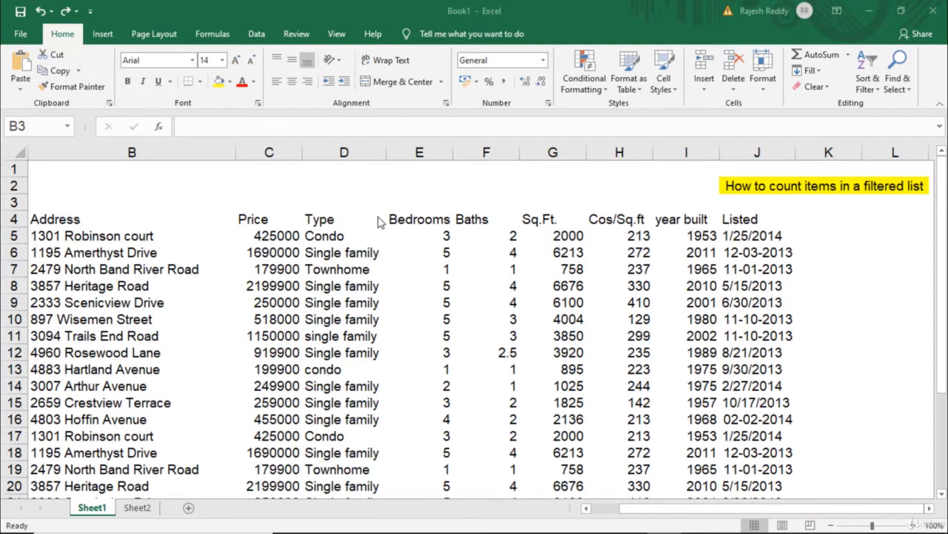
Turn on filtering for the property list and filter the Address column to leave out the first listed address
left_click(338, 237)
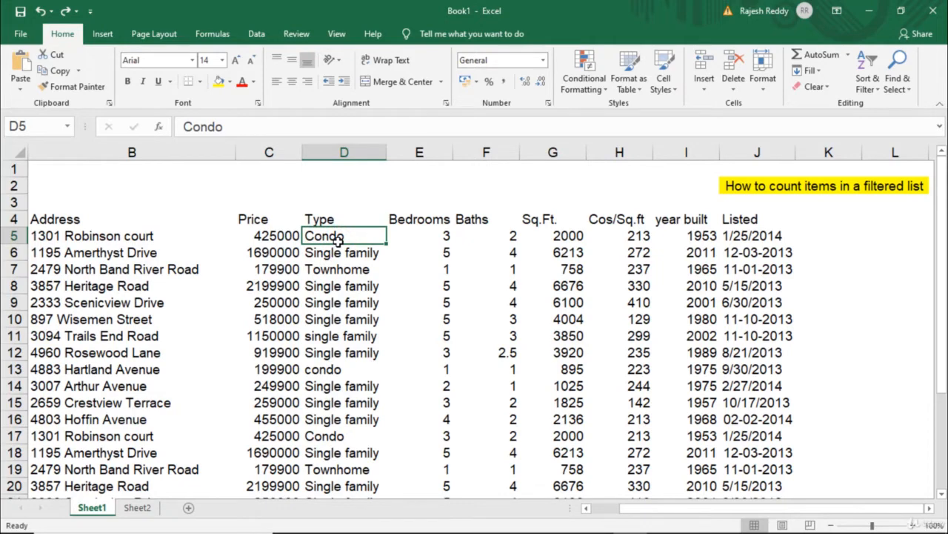
key("ctrl+shift+l")
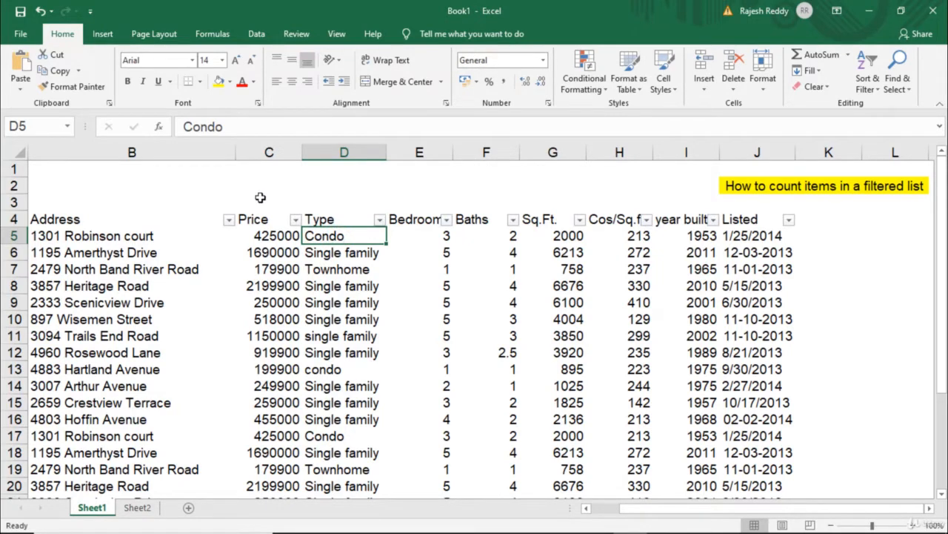
left_click(229, 220)
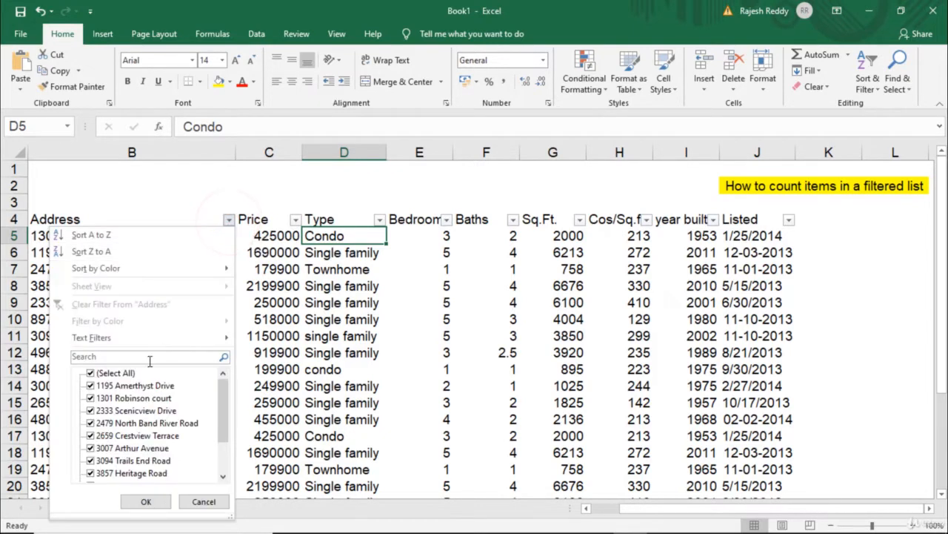
left_click(90, 385)
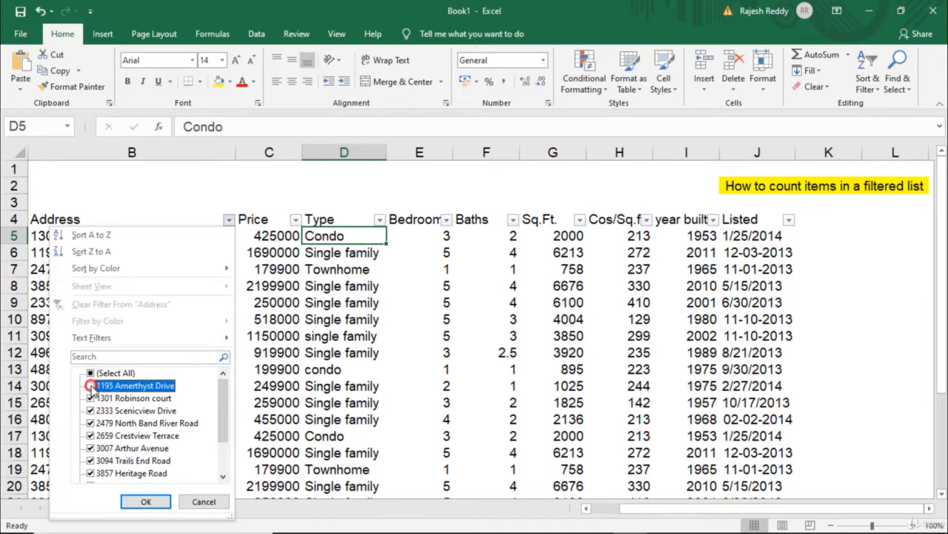
left_click(144, 502)
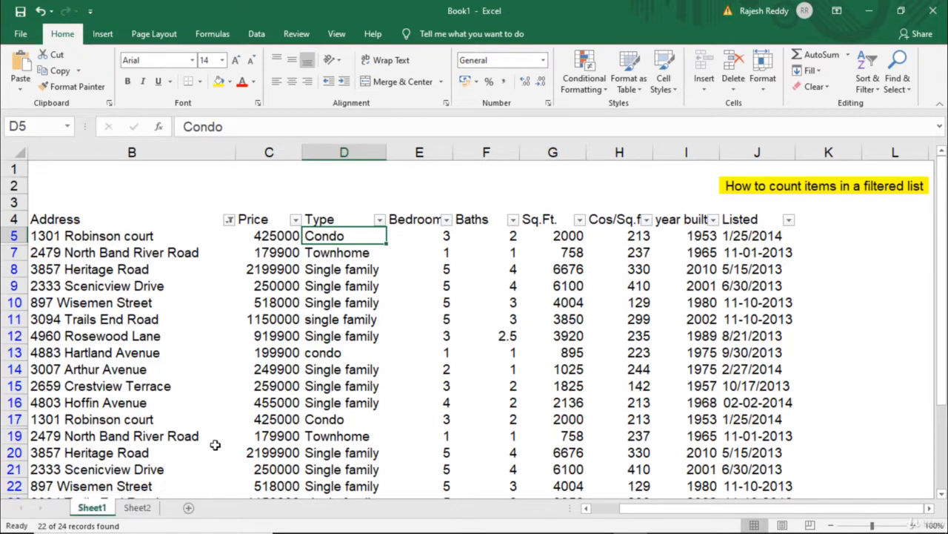
Switch to Sheet2 and back to Sheet1 to check the filter status of the property list
left_click(137, 508)
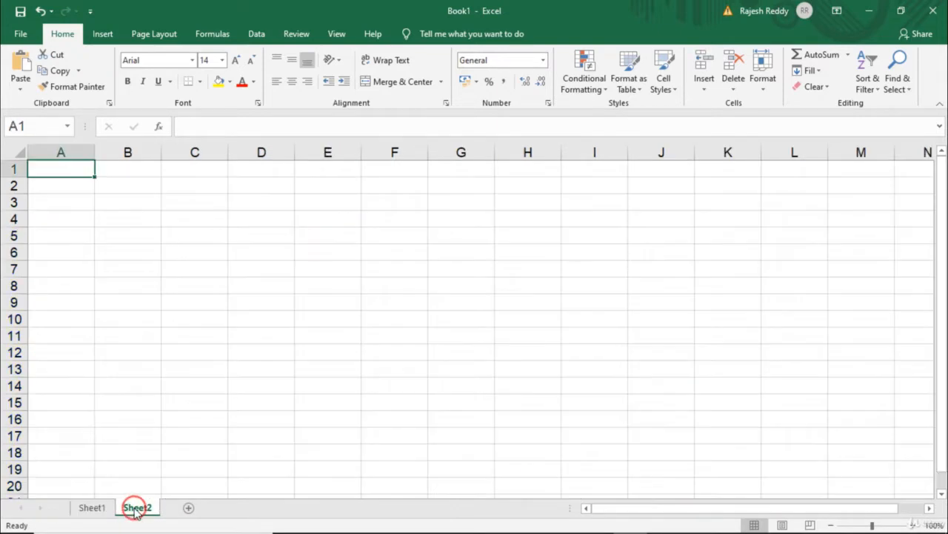
left_click(93, 510)
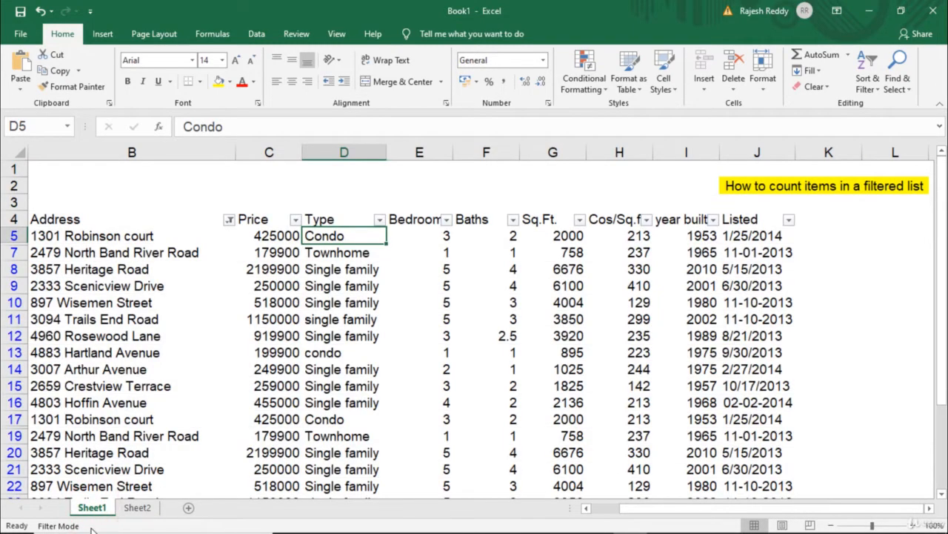
mouse_move(73, 526)
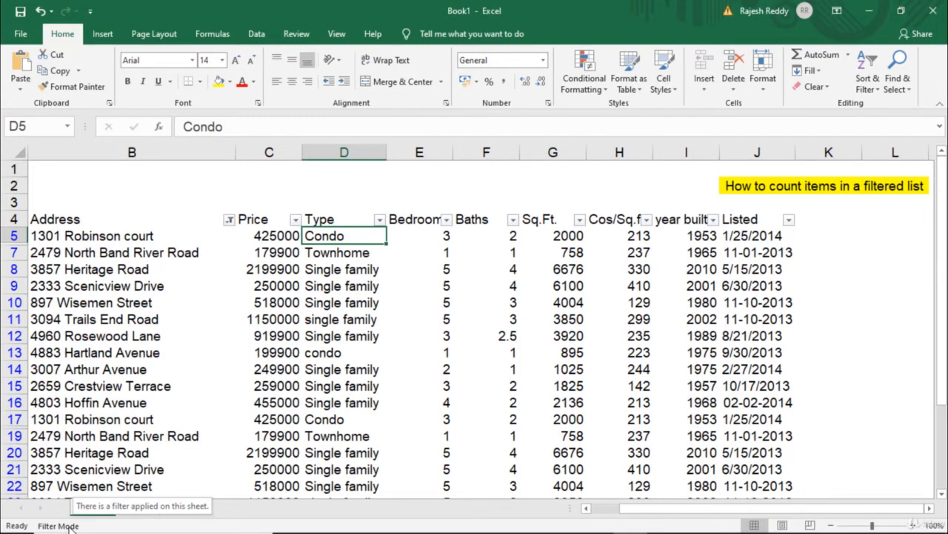
Undo the Address filter and remove filtering from the property list's header row
left_click(136, 195)
left_click(127, 178)
left_click(95, 177)
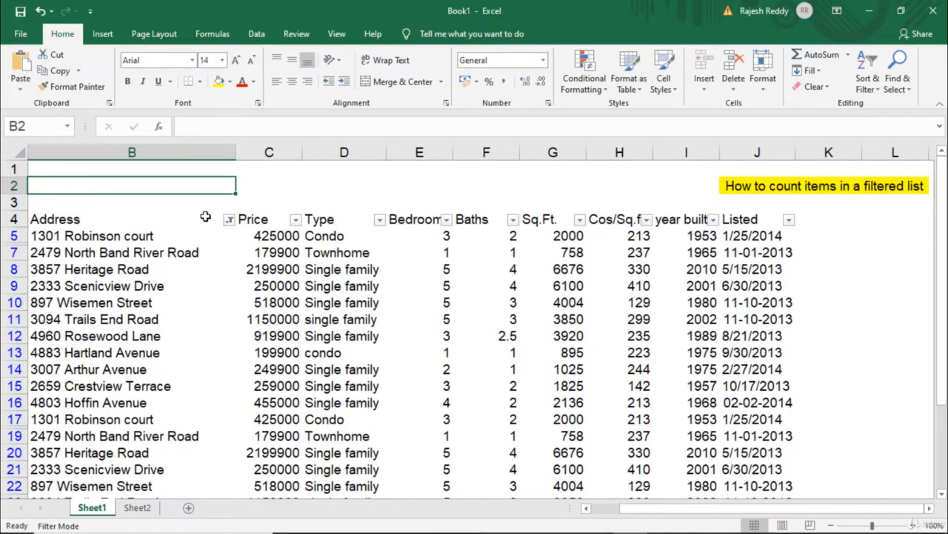
key("ctrl+z")
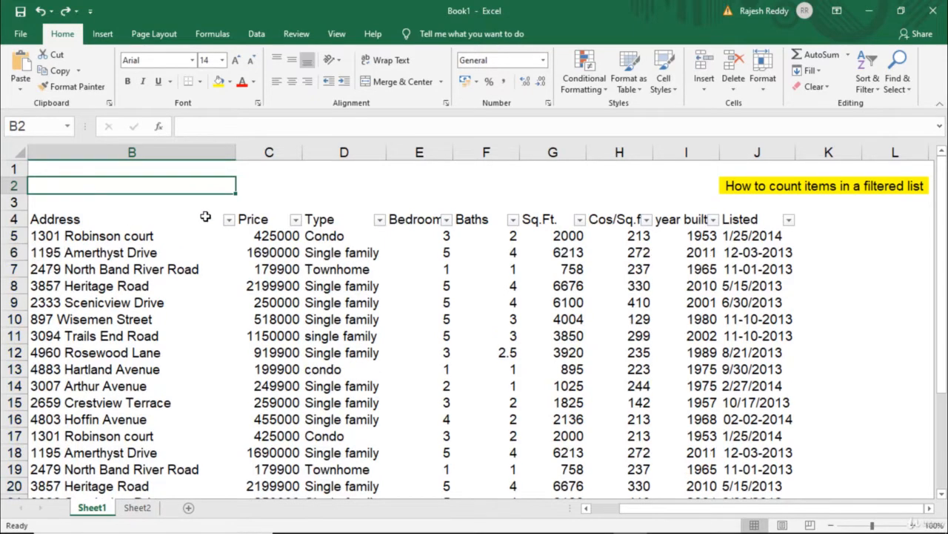
key("ctrl+z")
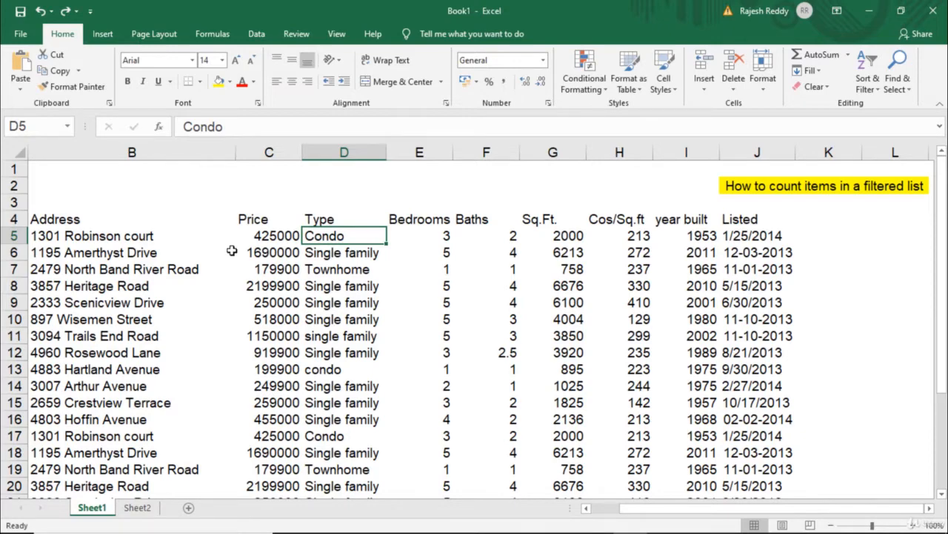
Convert the property list in B4:J28 into a table that has headers
key("ctrl+t")
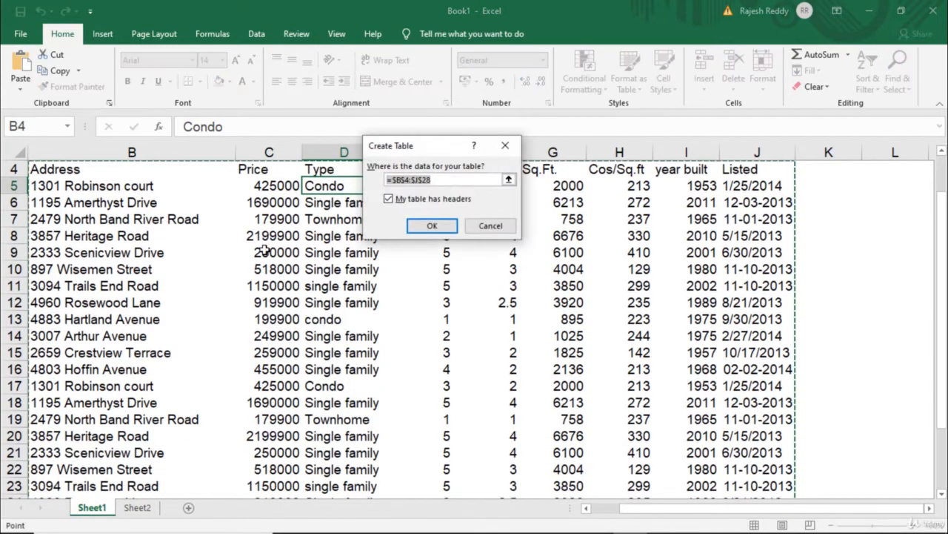
left_click(432, 226)
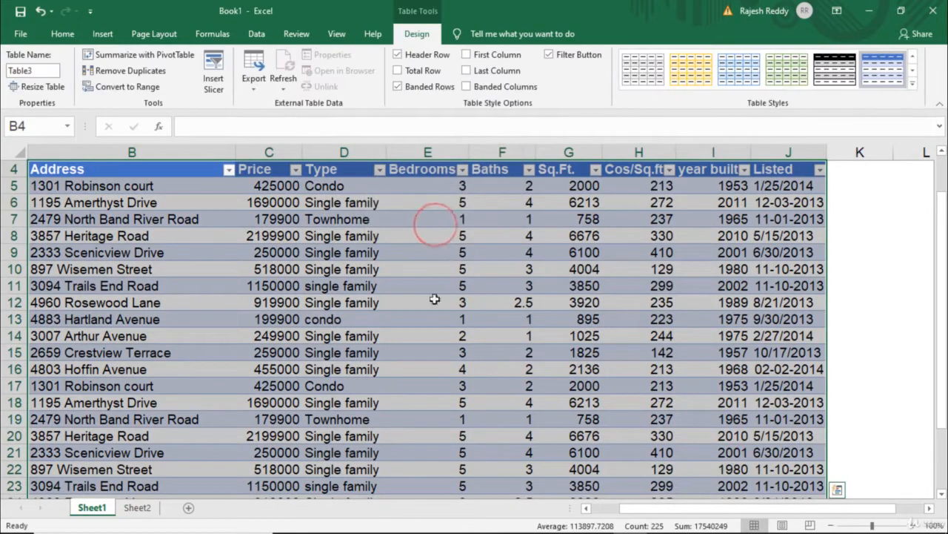
scroll(436, 229, "up", 1)
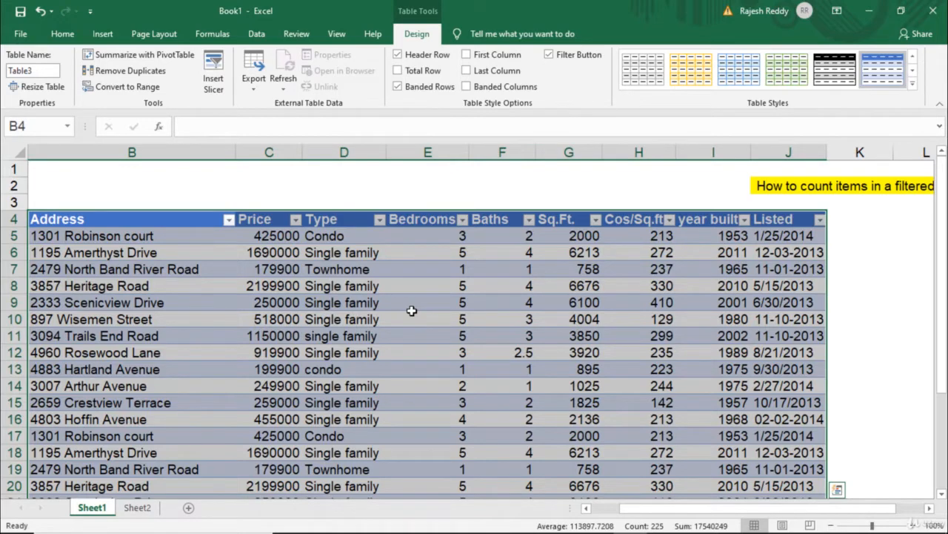
left_click(254, 197)
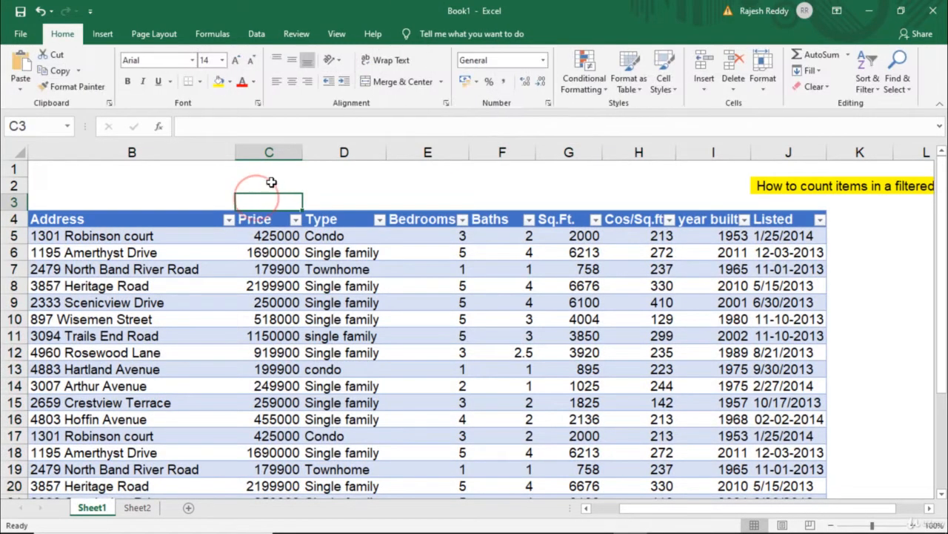
left_click(271, 183)
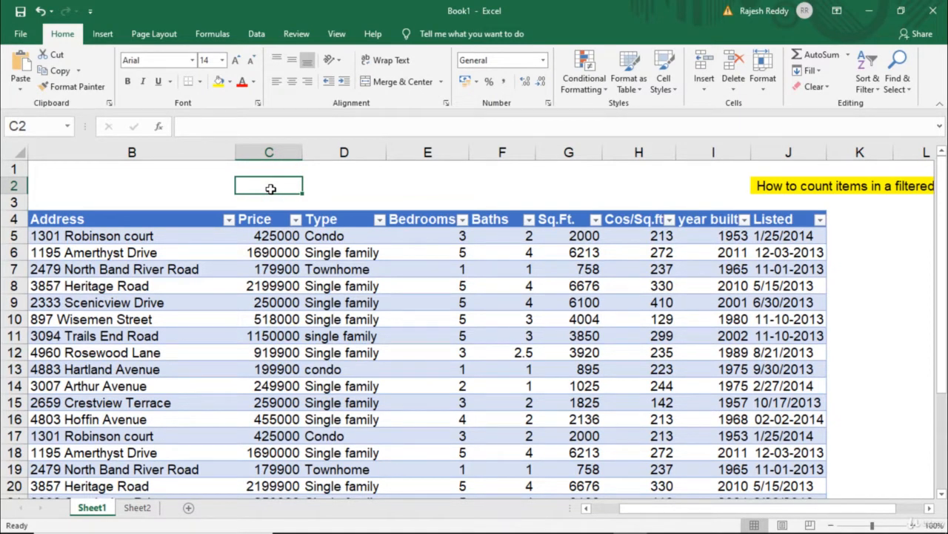
Rename the property list's table as Property
left_click(271, 269)
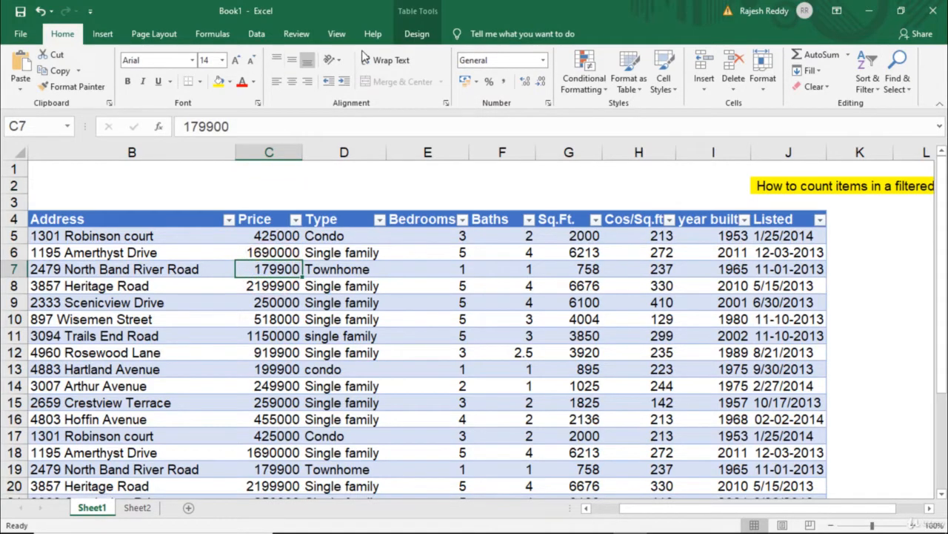
left_click(416, 35)
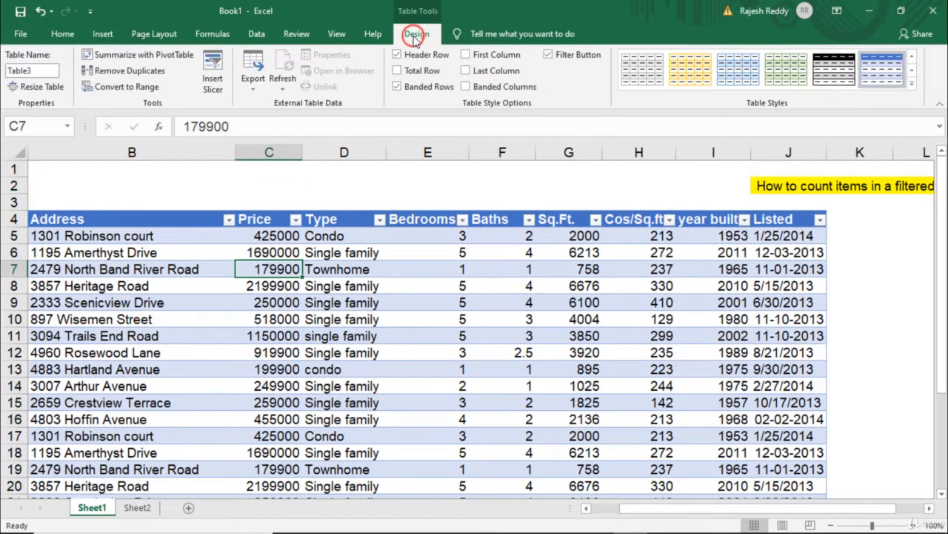
left_click(37, 72)
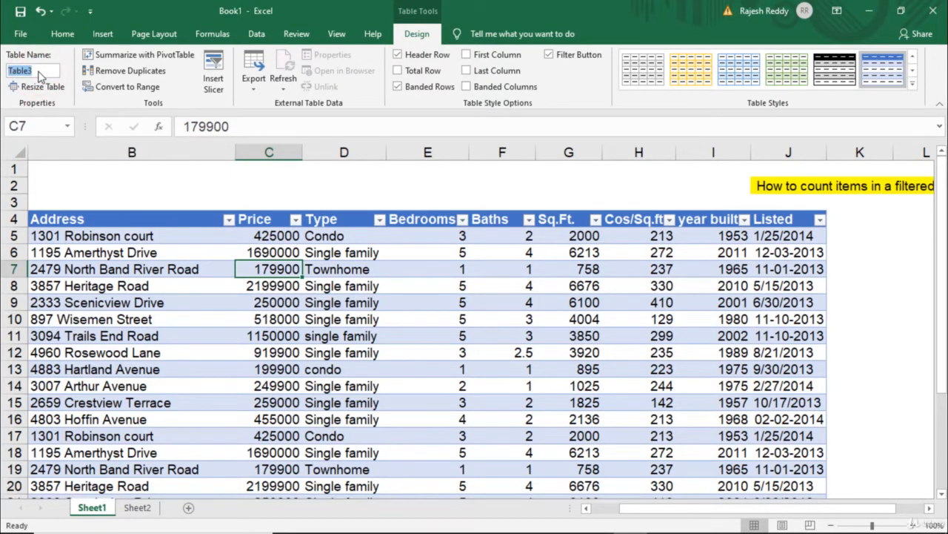
type("P")
left_click(40, 70)
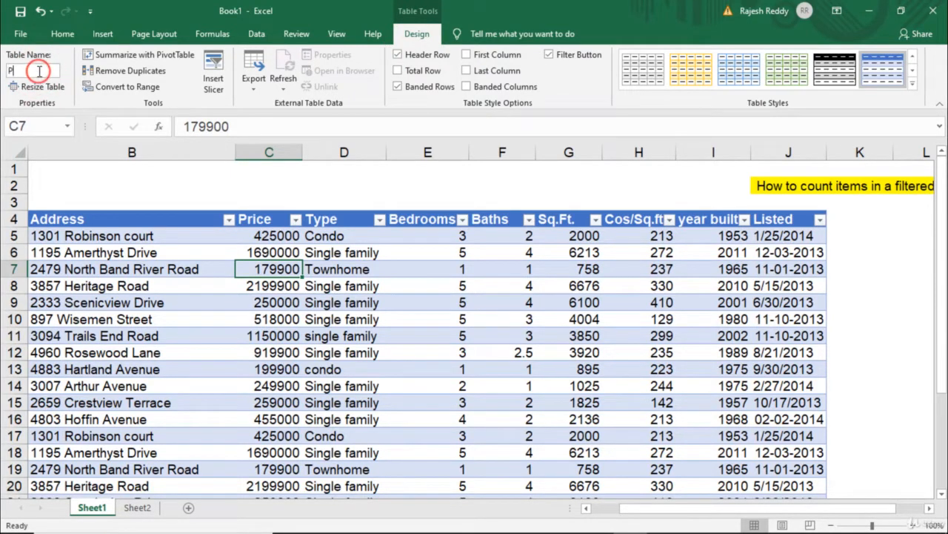
type("roperty")
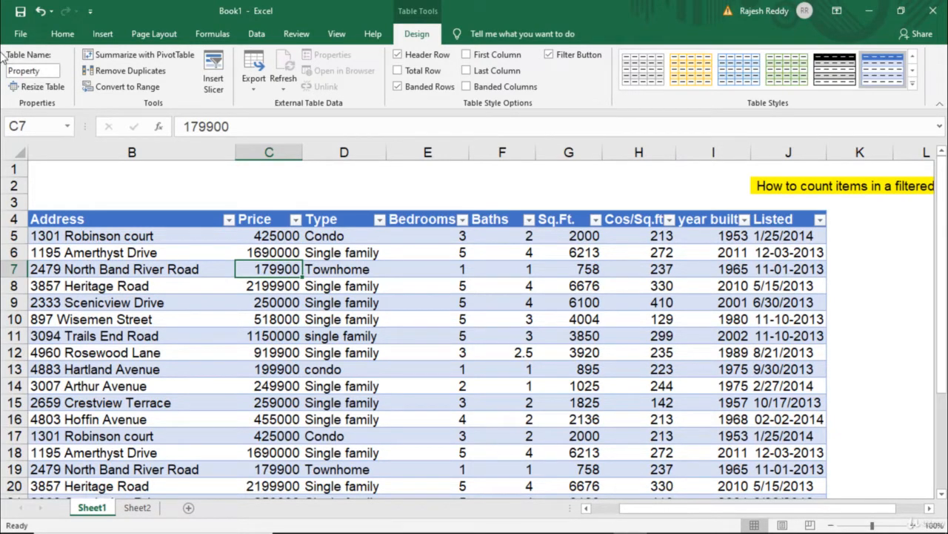
left_click(111, 195)
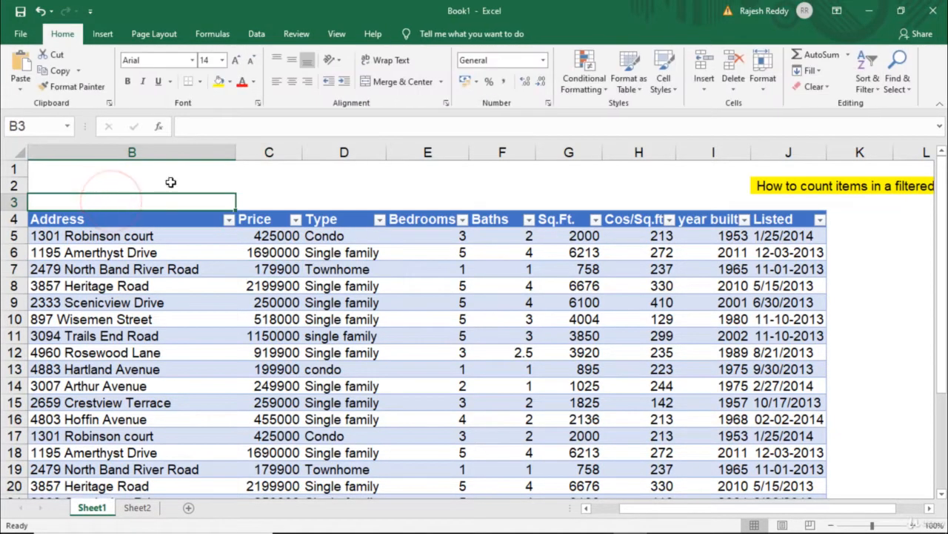
Enter the formula =ROWS(Property) in cell C2 to count all rows of the table
left_click(267, 190)
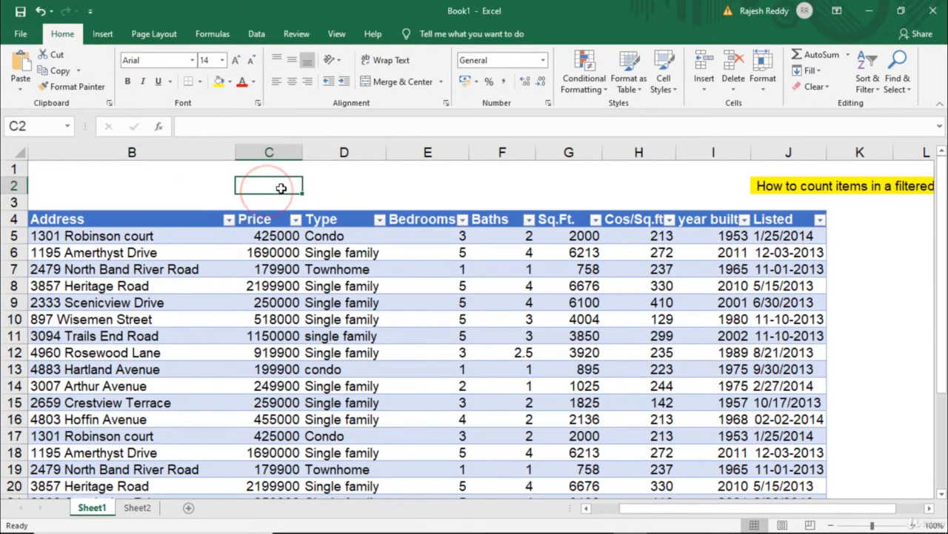
type("=")
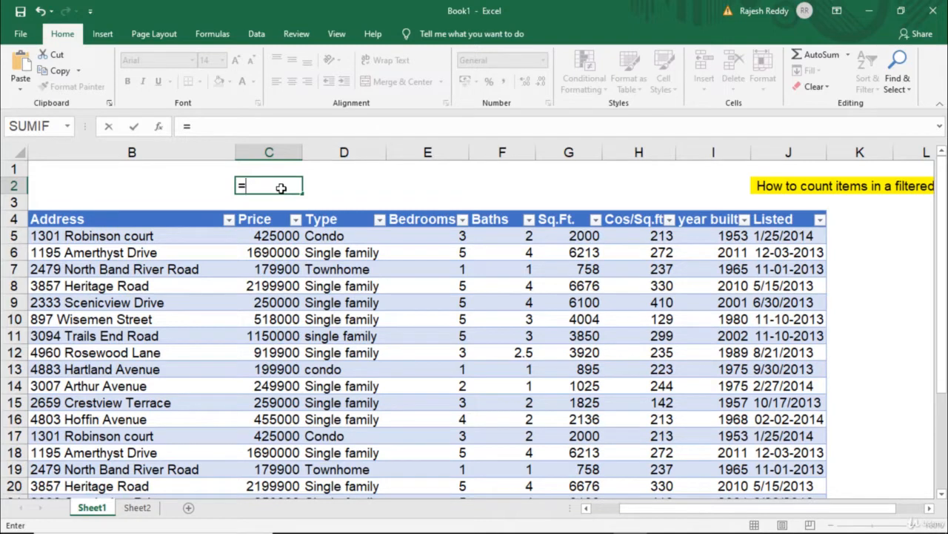
type("ROWS")
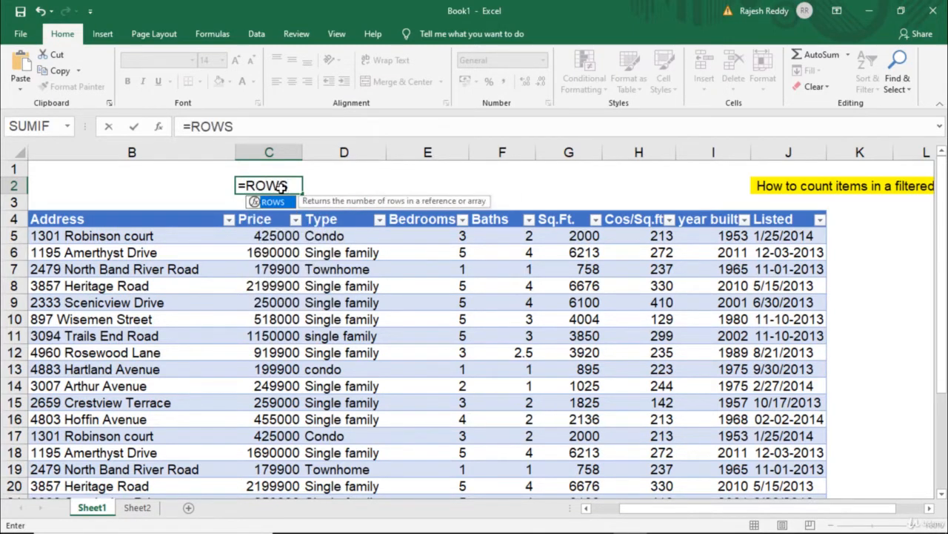
type("(")
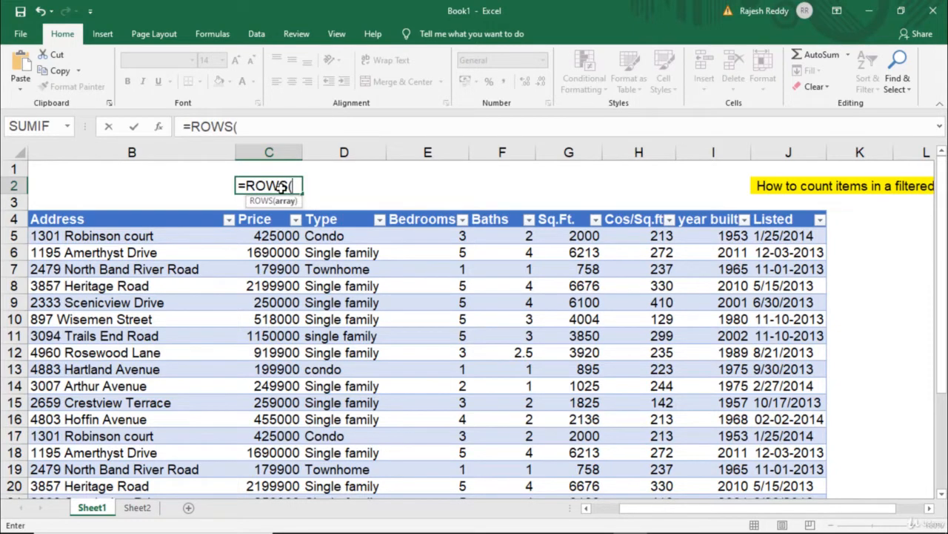
type("Pro")
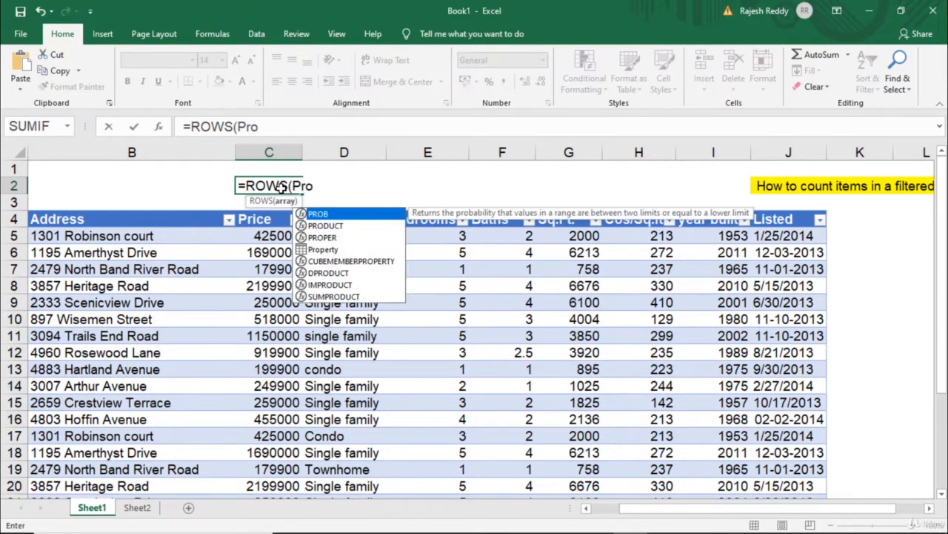
double_click(320, 249)
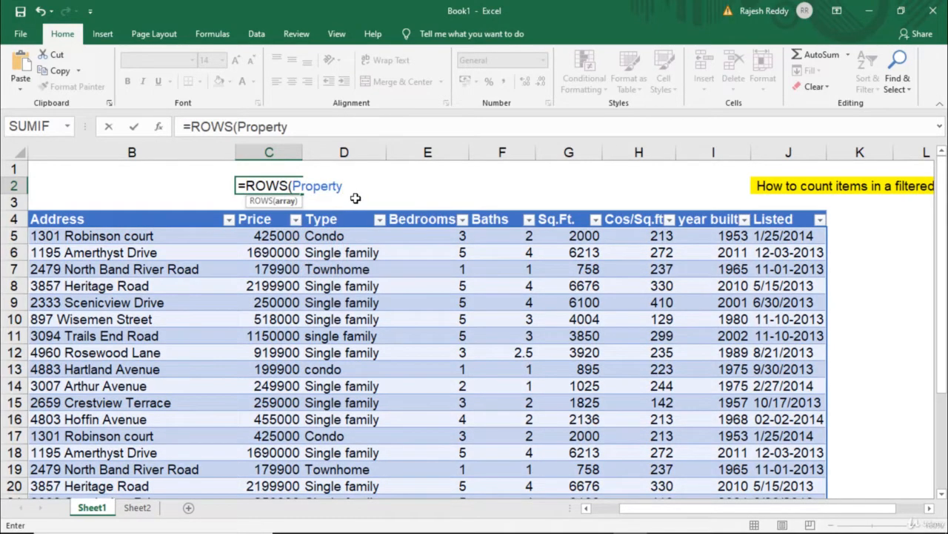
type(")")
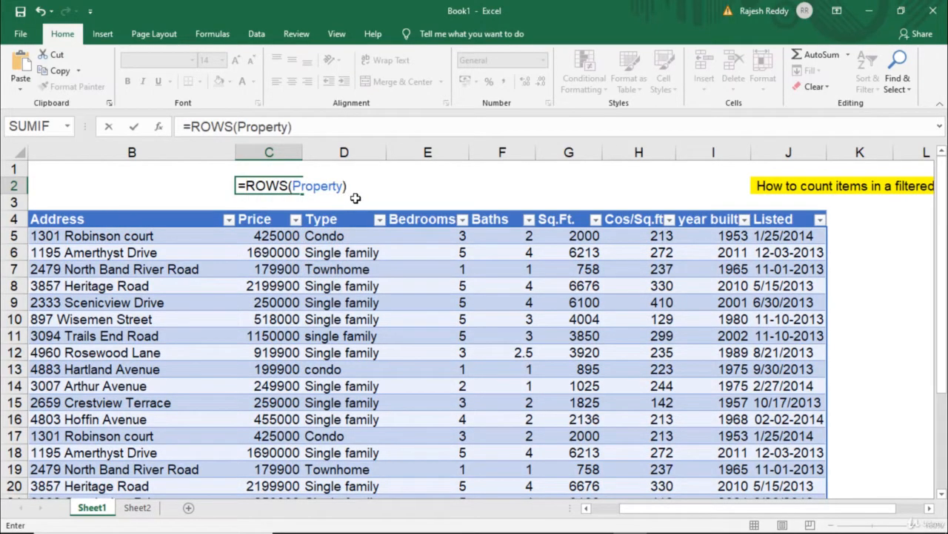
key("Return")
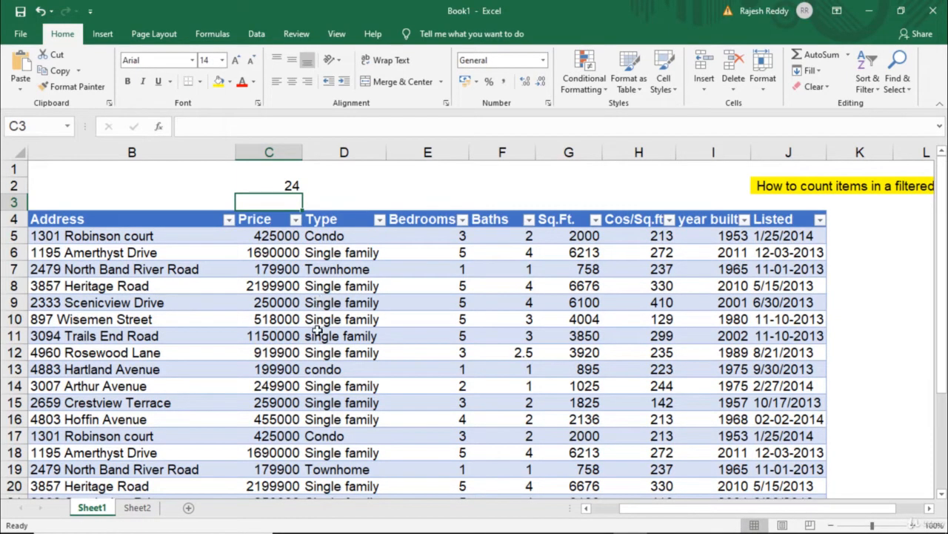
Begin a SUBTOTAL formula in cell D2 with function number 103 (COUNTA) as its first argument
left_click(330, 185)
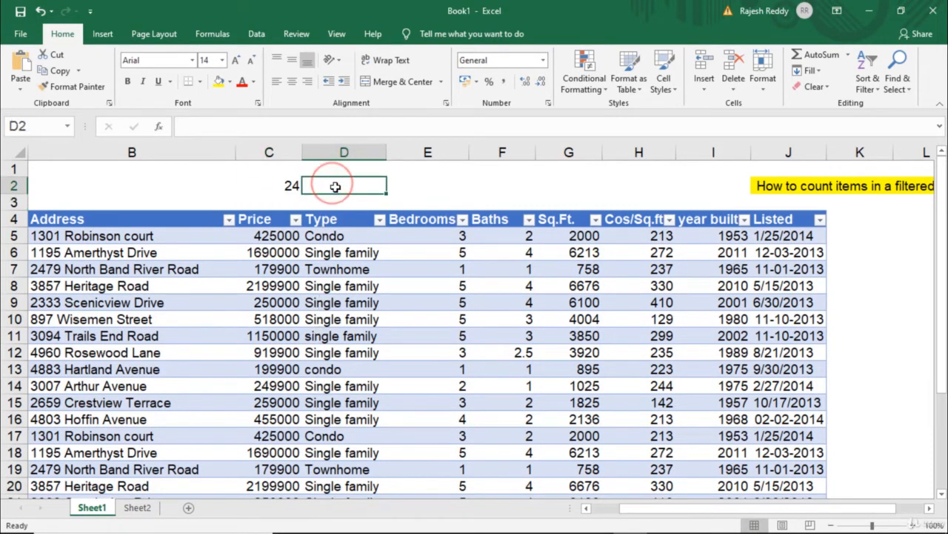
double_click(337, 187)
type("=")
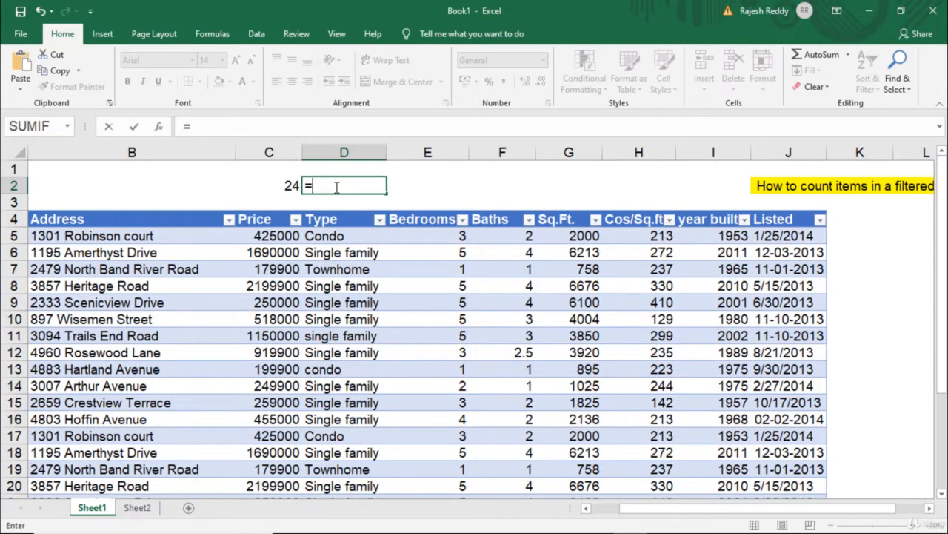
type("=")
key("BackSpace")
type("SUB")
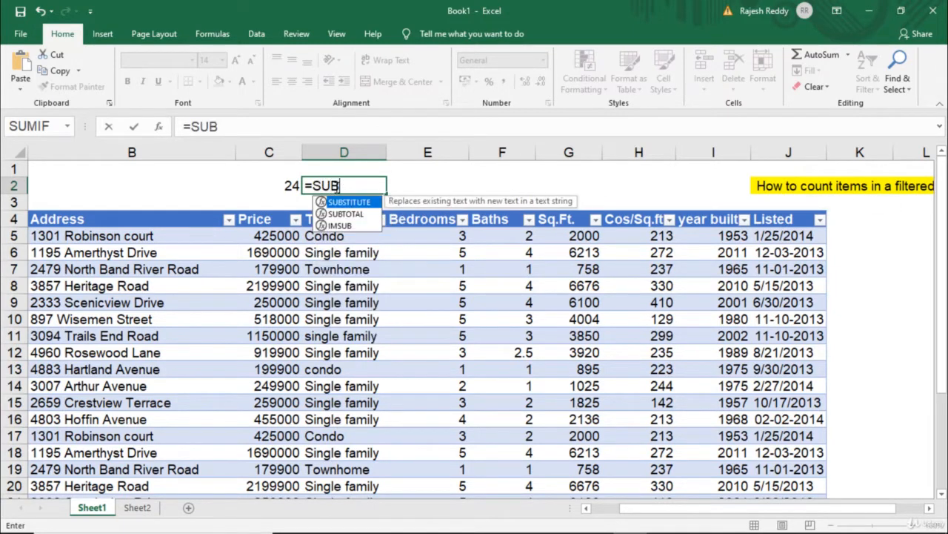
type("TOTAL")
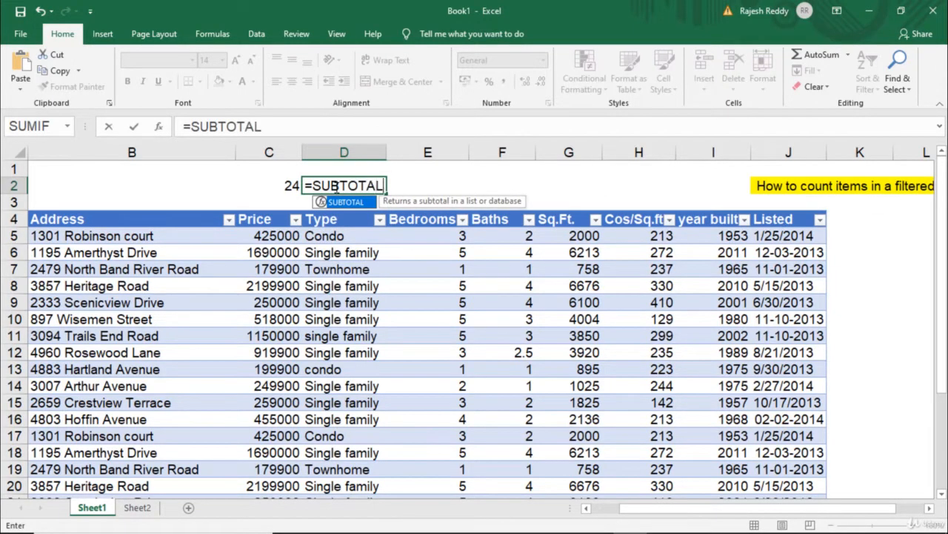
type("(")
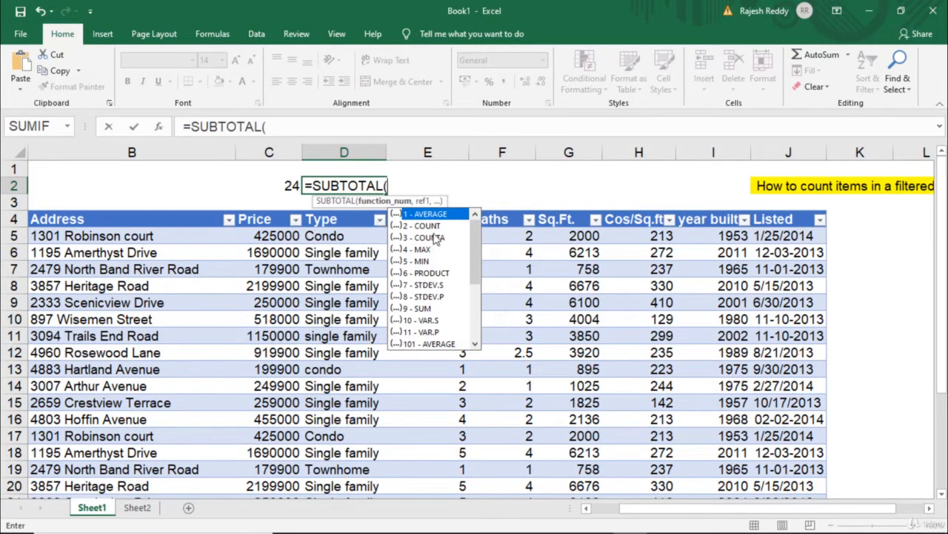
left_click_drag(475, 245, 478, 291)
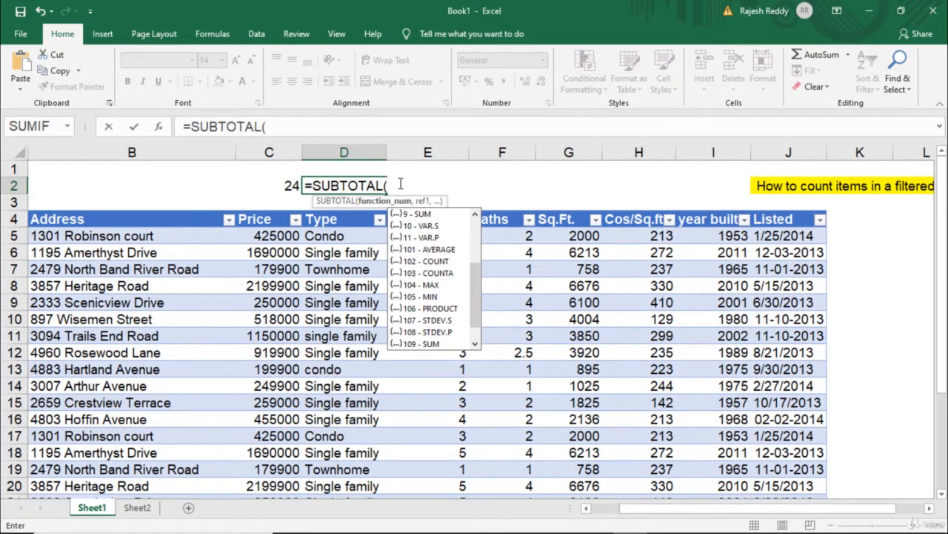
type("103")
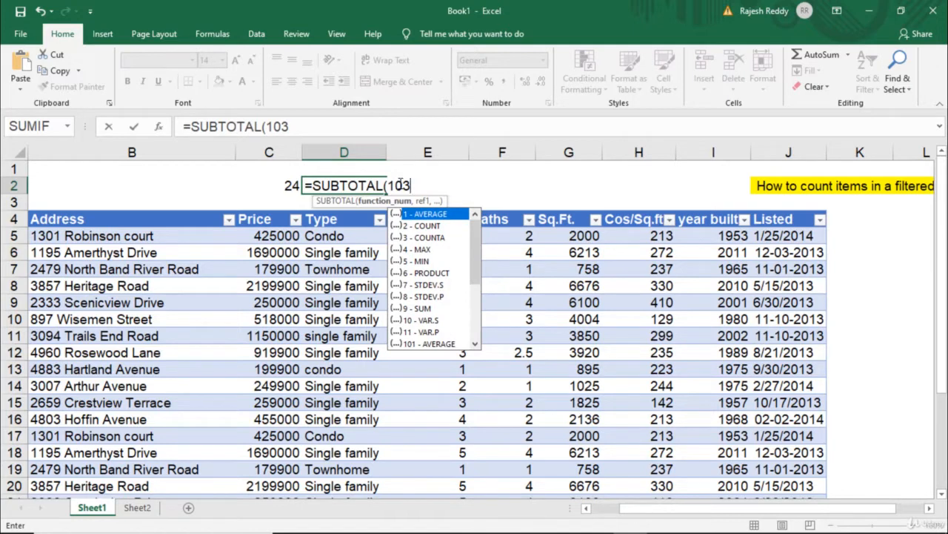
type(",")
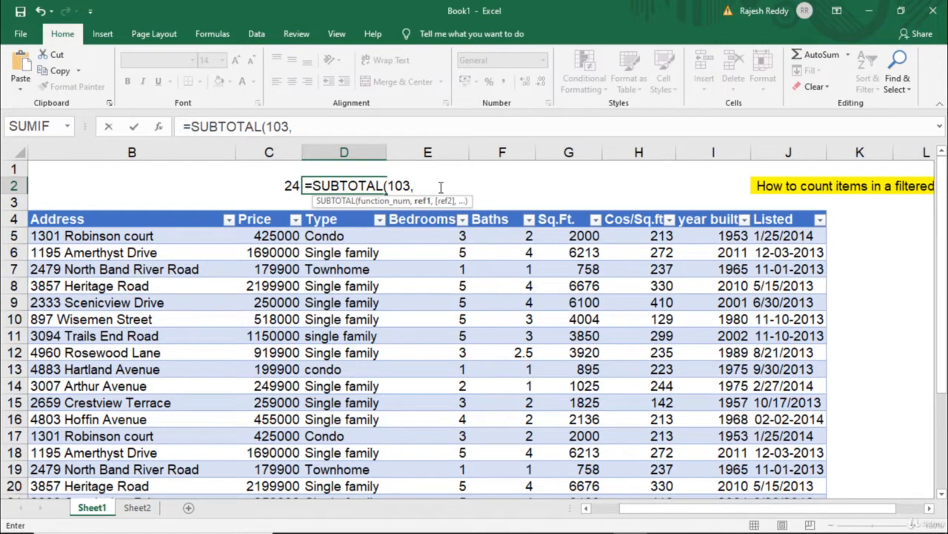
Complete the SUBTOTAL formula in D2 with the reference Property[Address]
type("Pr")
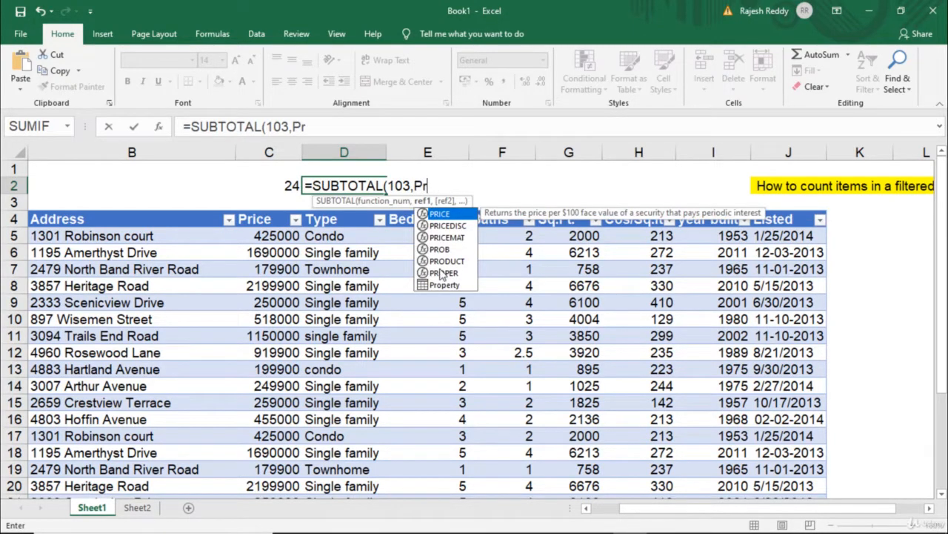
left_click(440, 286)
double_click(440, 286)
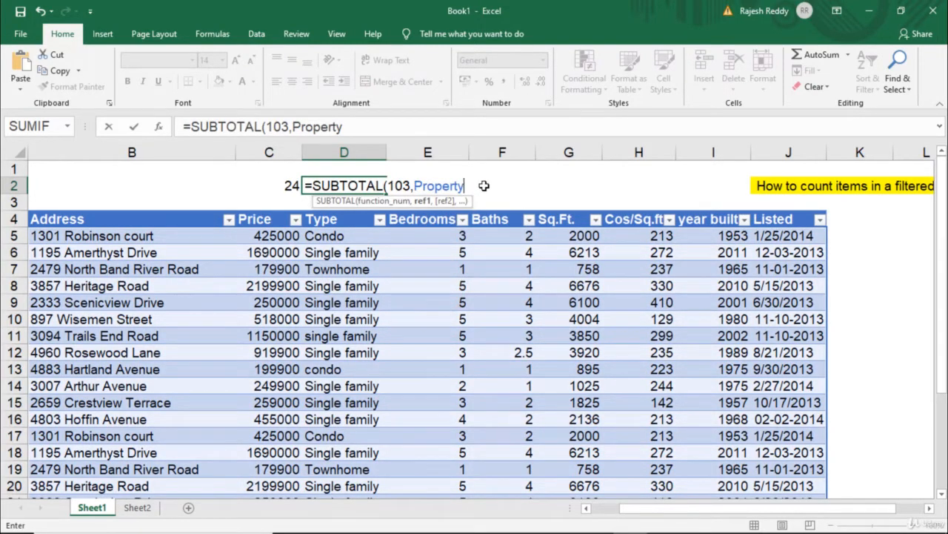
type("[")
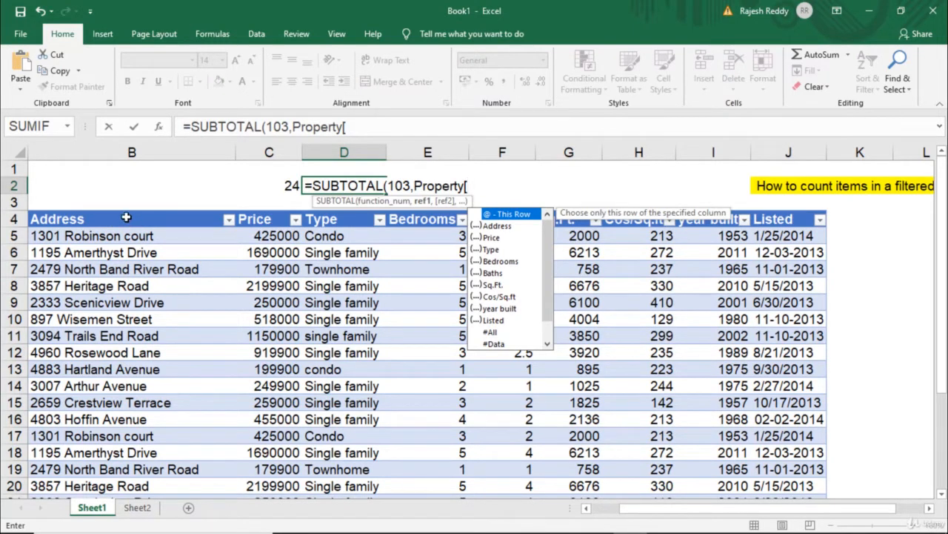
double_click(495, 226)
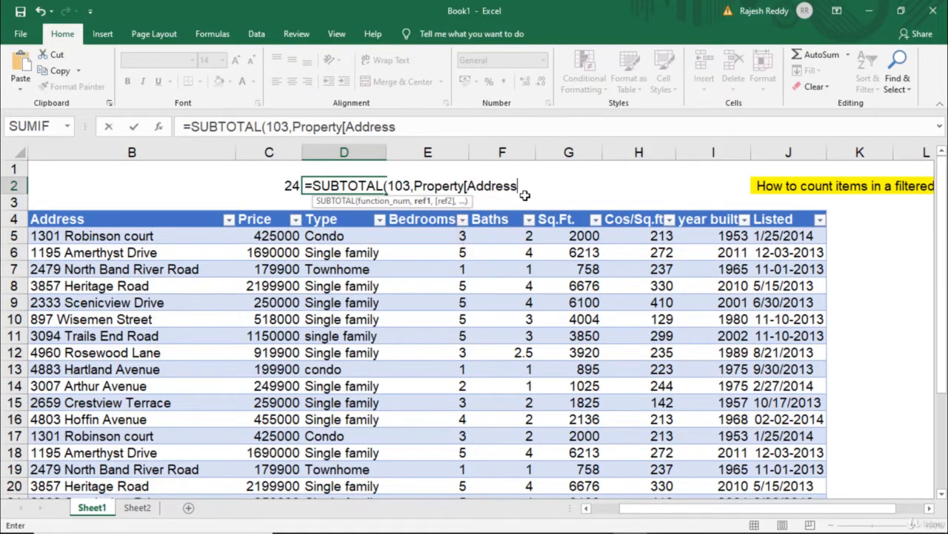
type("]")
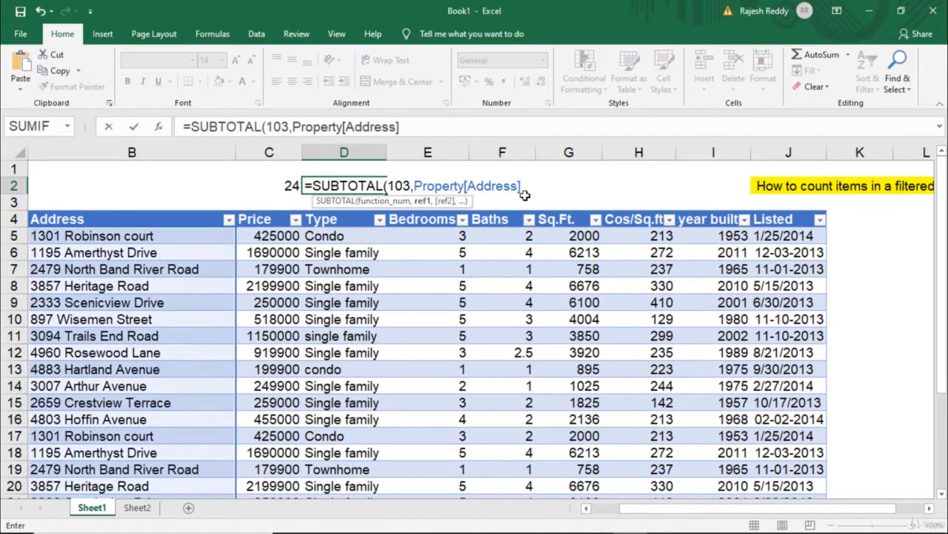
type(")")
key("Return")
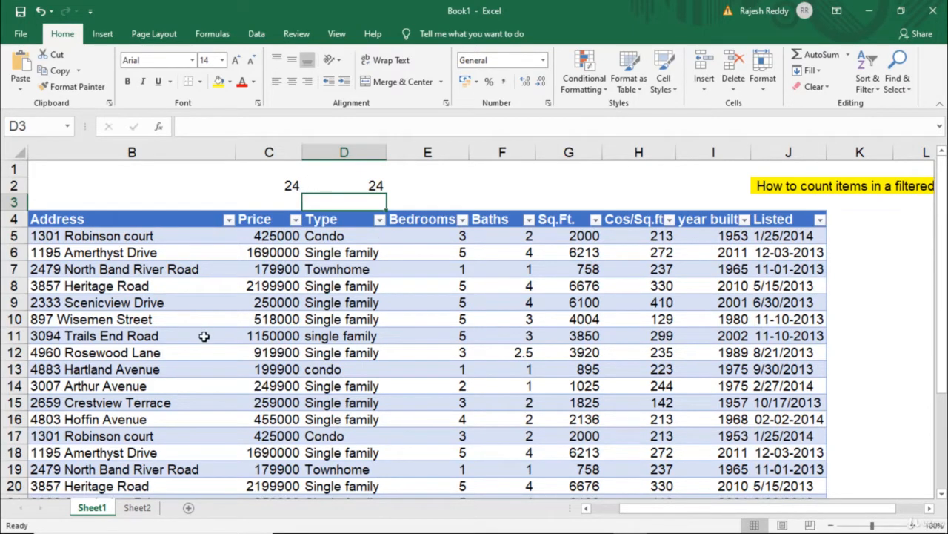
Filter the Address column to exclude the first address in its filter list
left_click(140, 304)
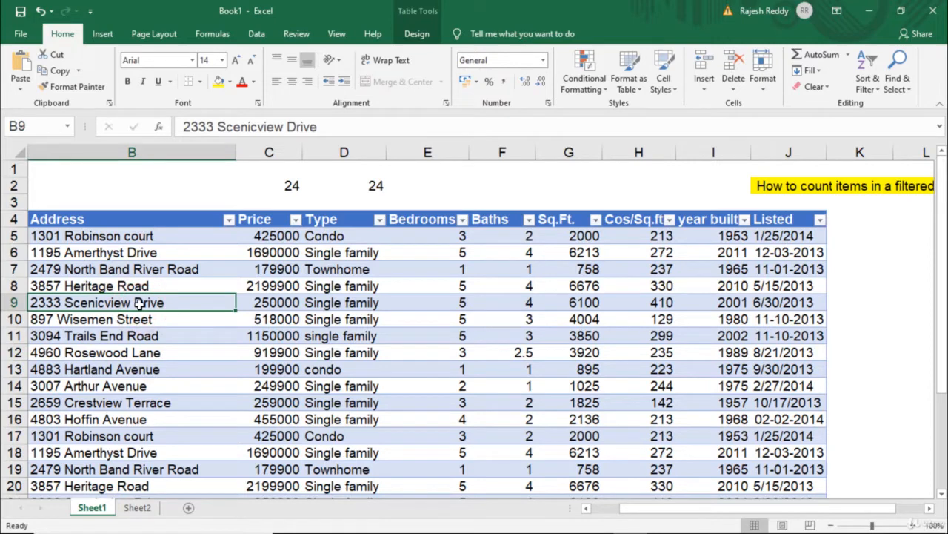
left_click(229, 221)
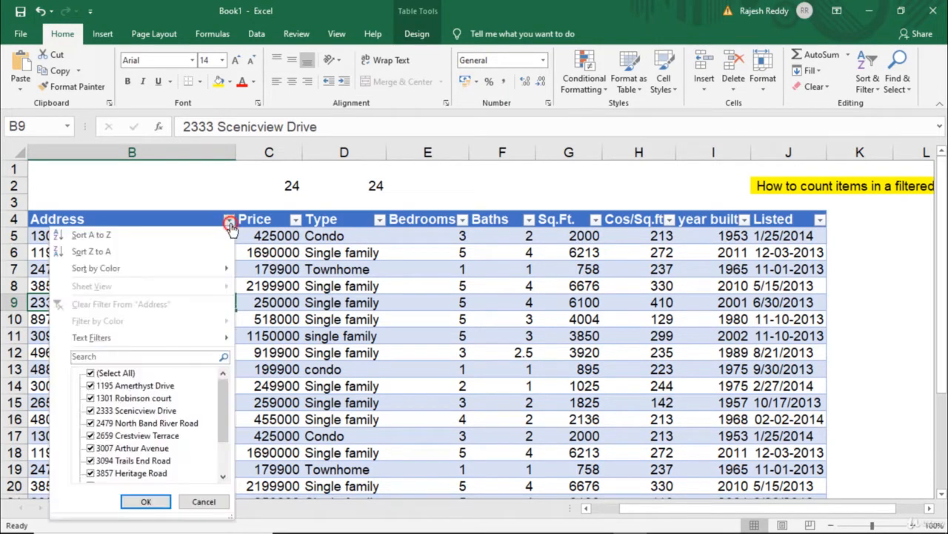
left_click(91, 385)
left_click(148, 501)
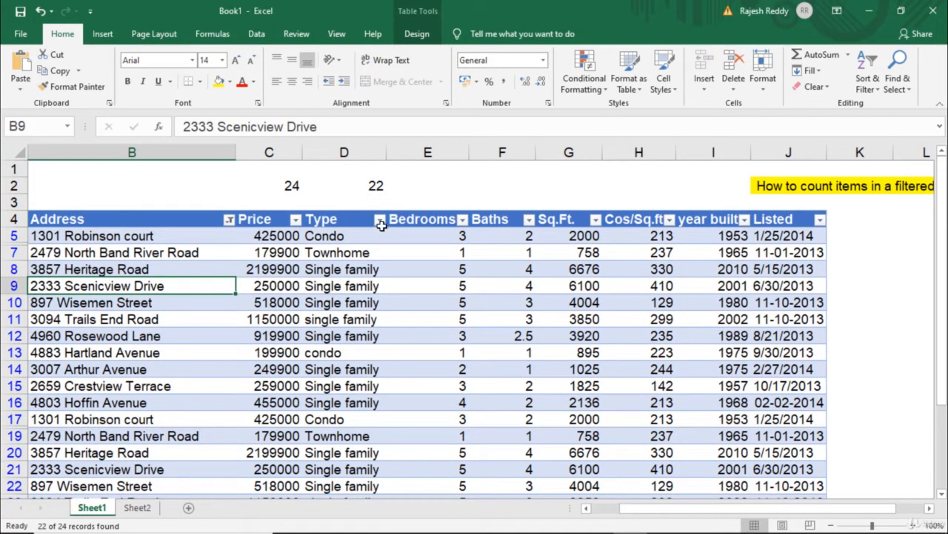
Filter the Price column to exclude the value 179900
left_click(296, 220)
left_click(157, 387)
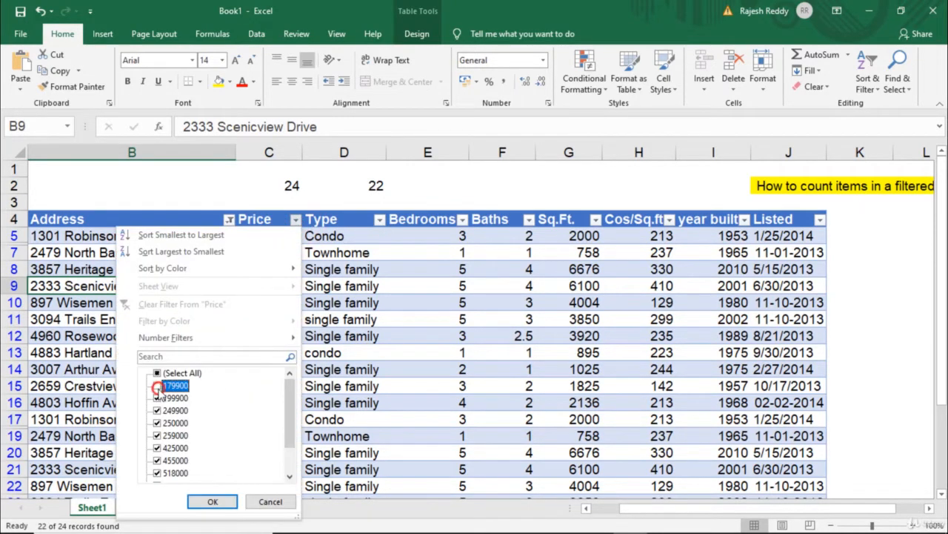
left_click(212, 501)
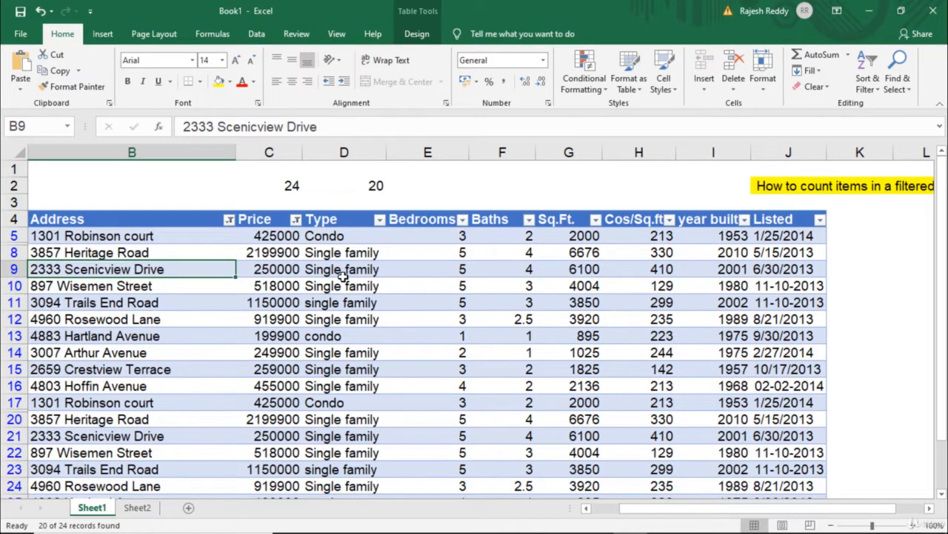
Clear the filters from the Price and Address columns
left_click(295, 220)
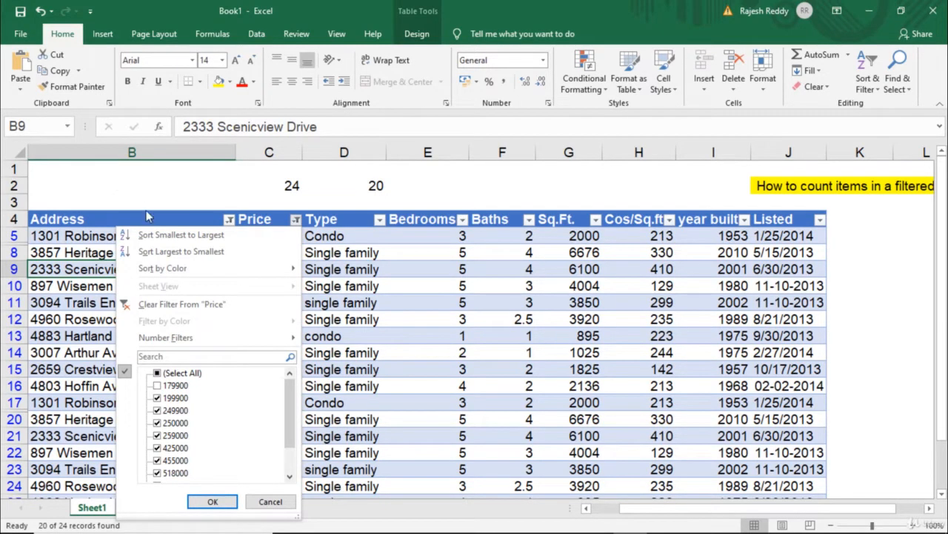
left_click(159, 303)
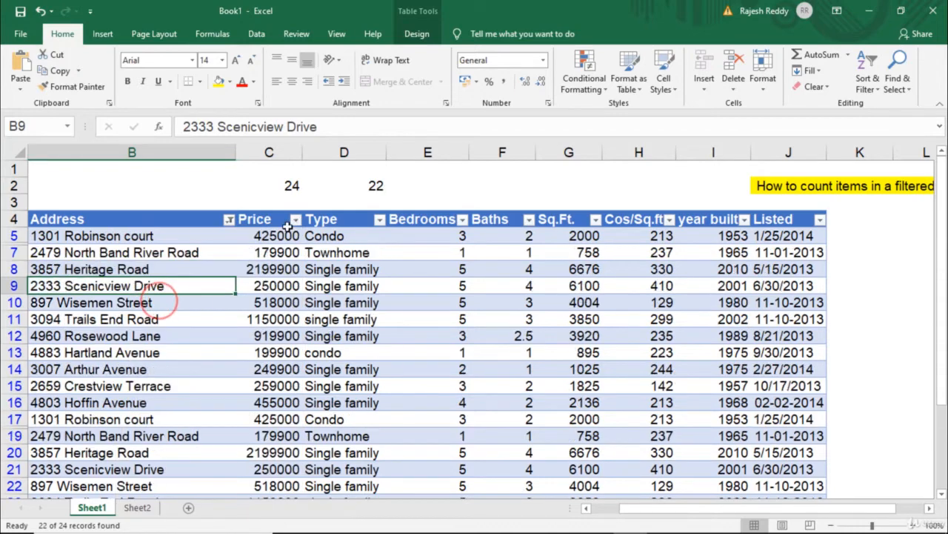
left_click(229, 219)
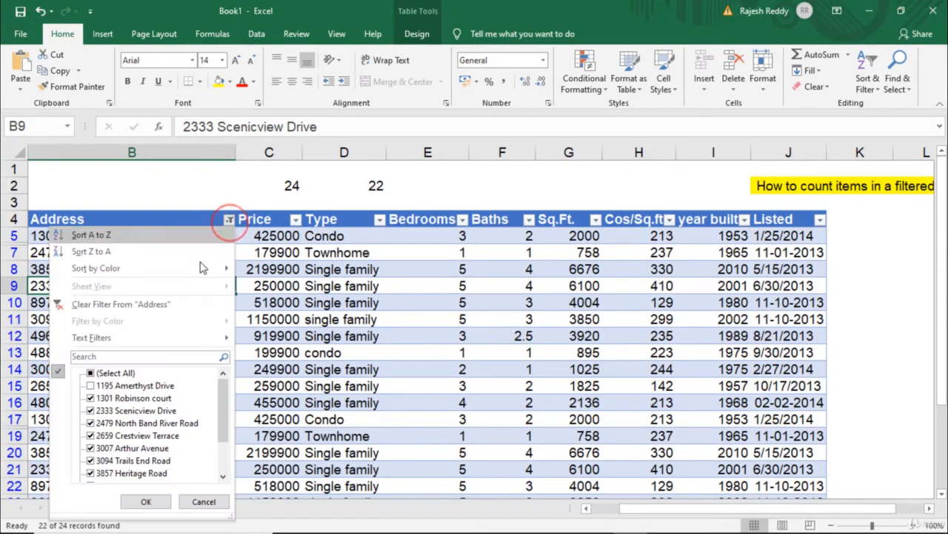
left_click(140, 303)
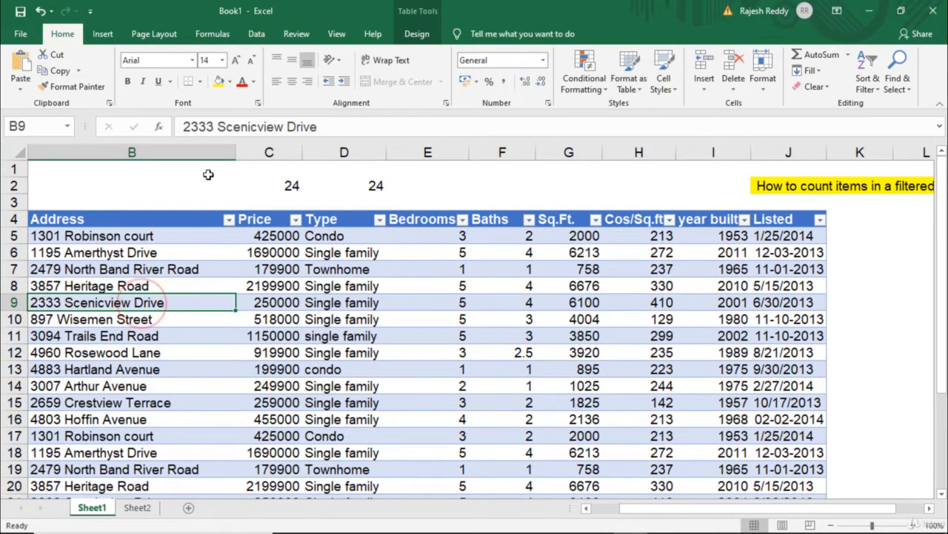
Enter the text formula ="Showing x of y properties" in cell B2
left_click(80, 182)
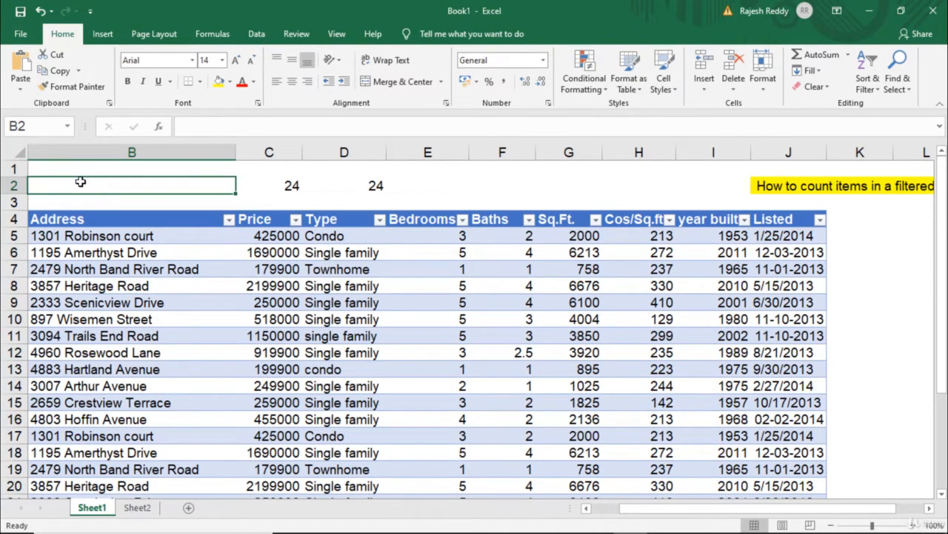
type("=\"SH")
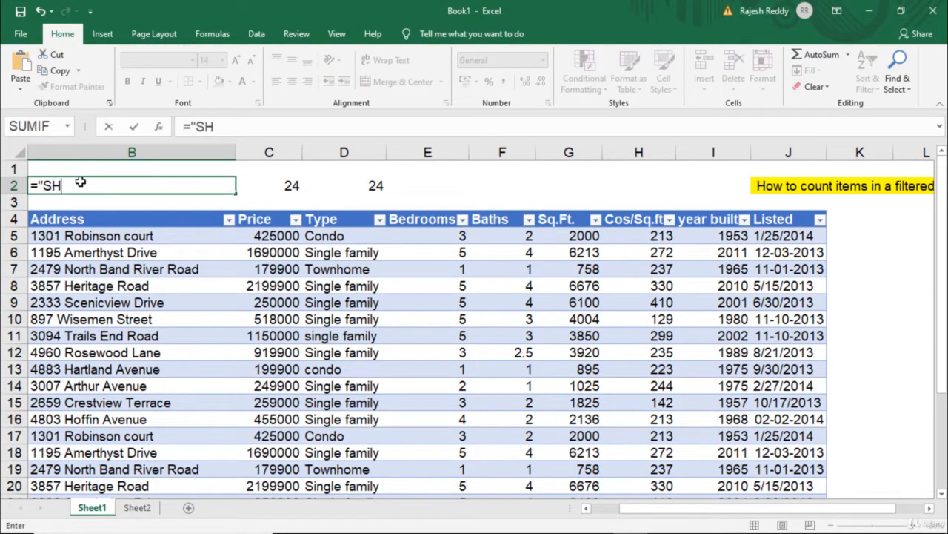
type("OWING")
key("BackSpace")
key("BackSpace")
key("BackSpace")
key("BackSpace")
key("BackSpace")
key("BackSpace")
type("howing x of ")
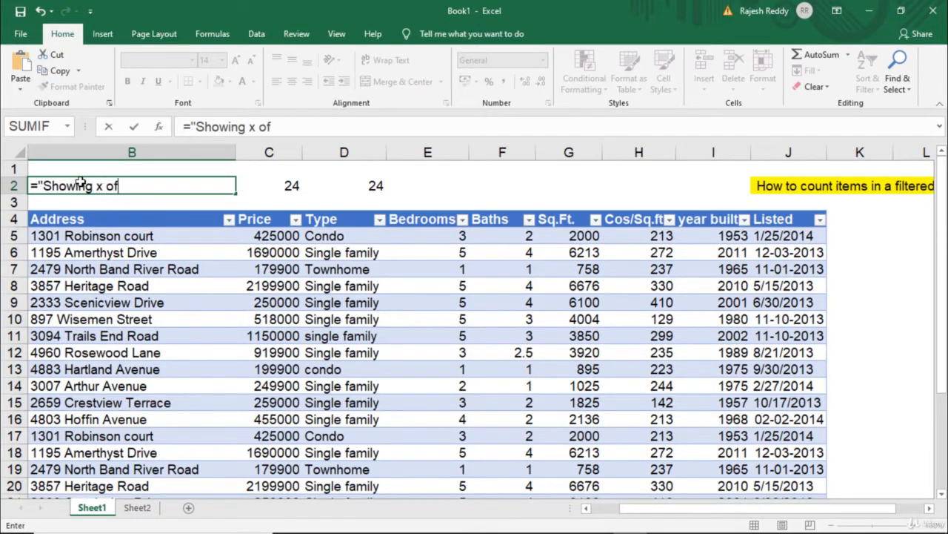
type("y properties")
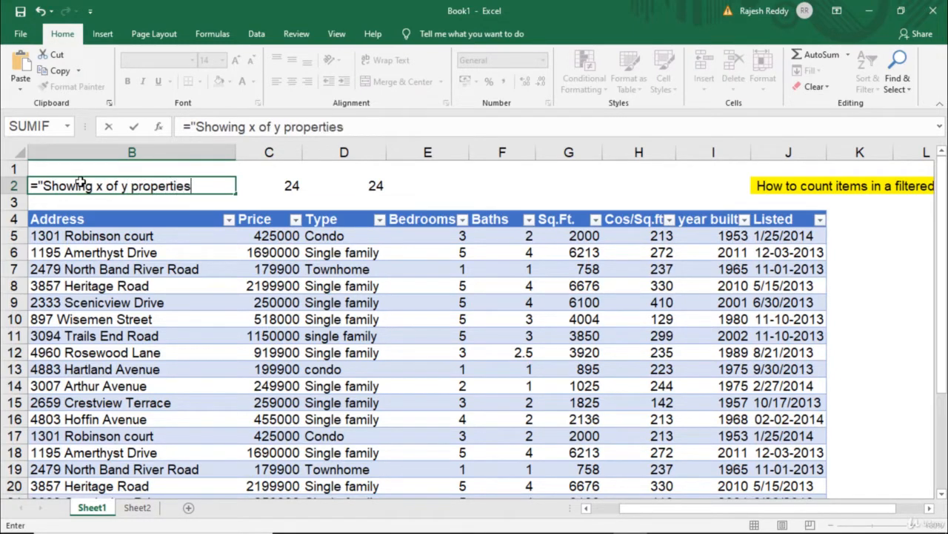
type("\"")
key("Return")
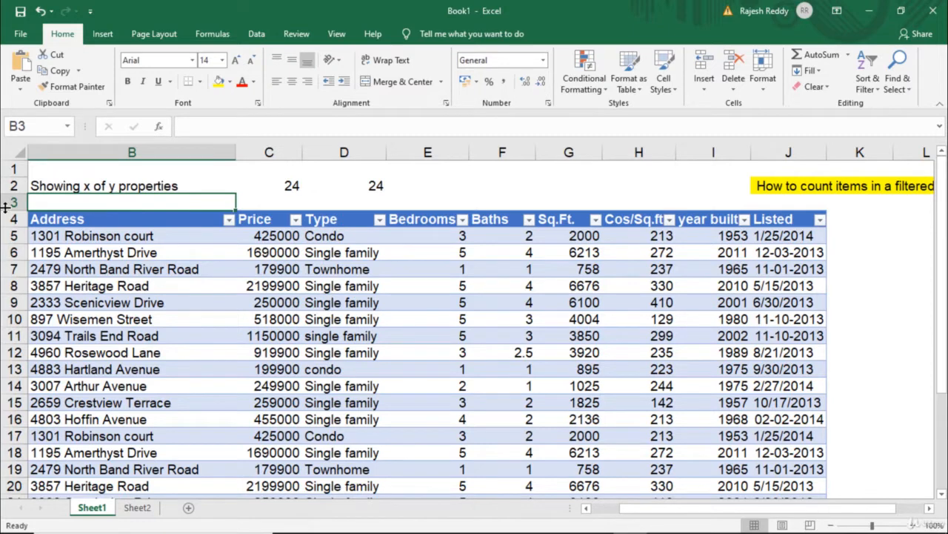
In cell B2's formula, replace the x with a closing quotation mark and an & operator after "Showing "
left_click(94, 193)
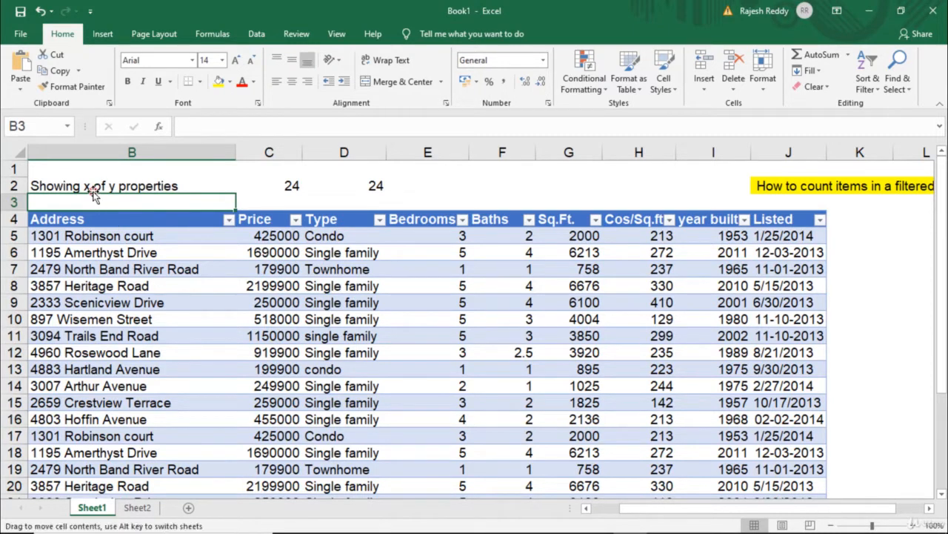
double_click(94, 185)
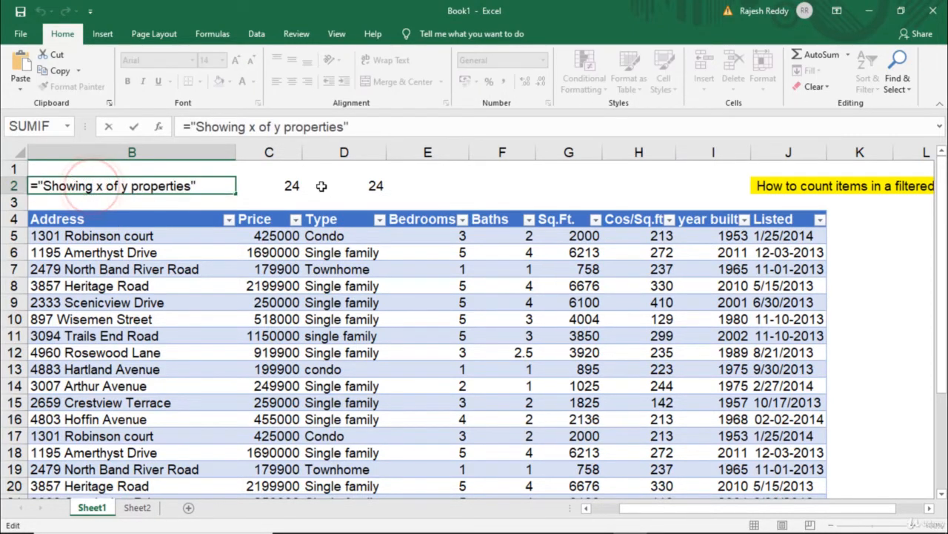
left_click(252, 126)
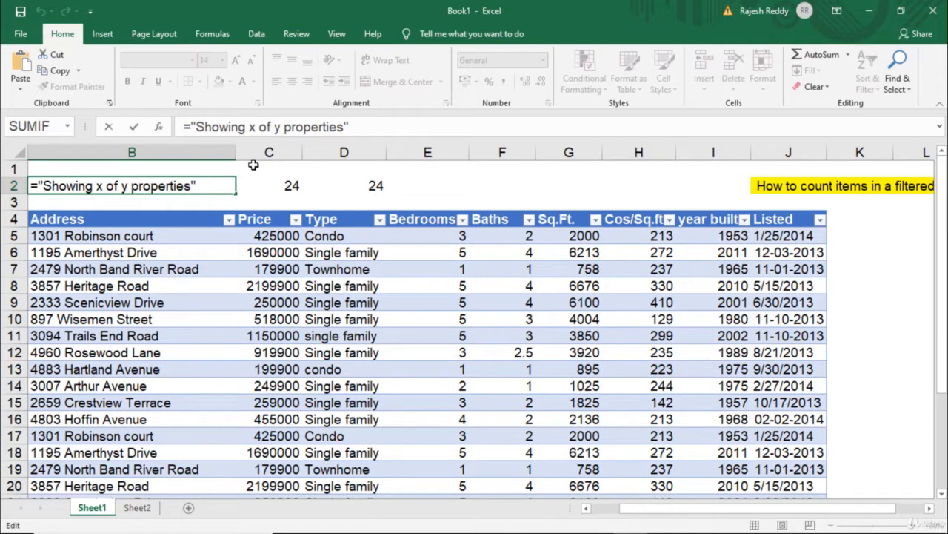
type("=")
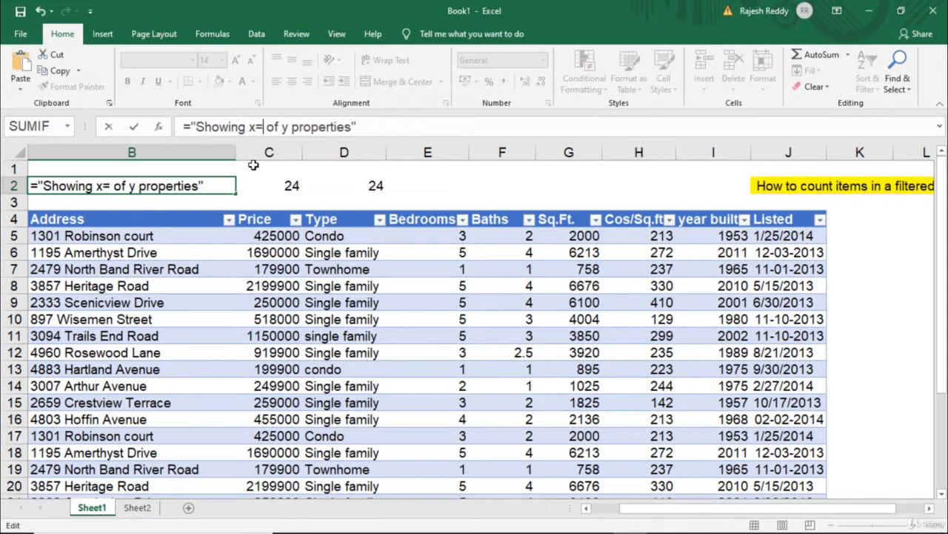
key("BackSpace")
key("BackSpace")
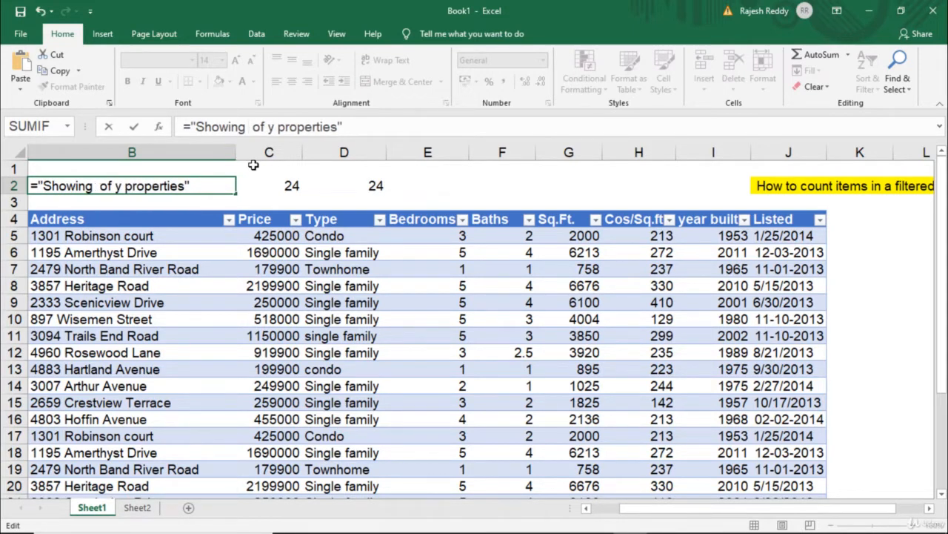
type("\"")
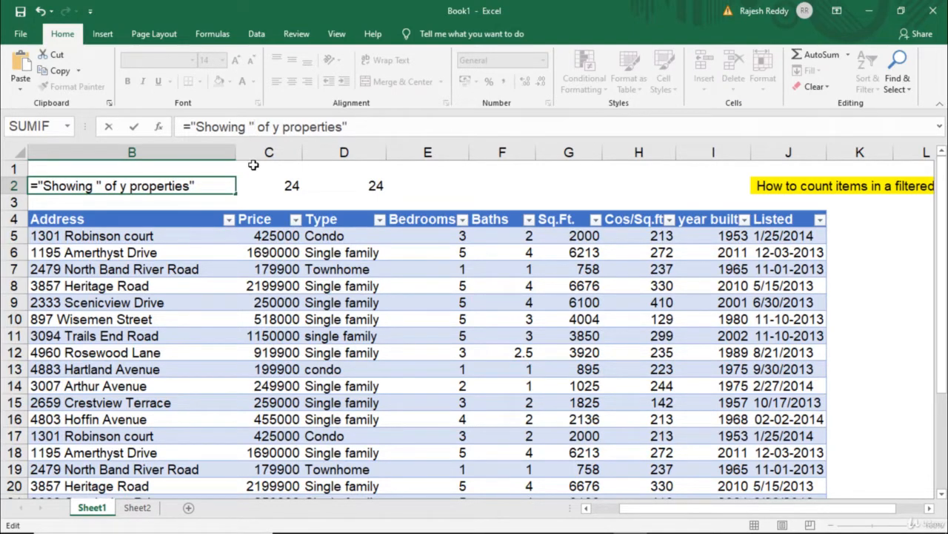
type("&")
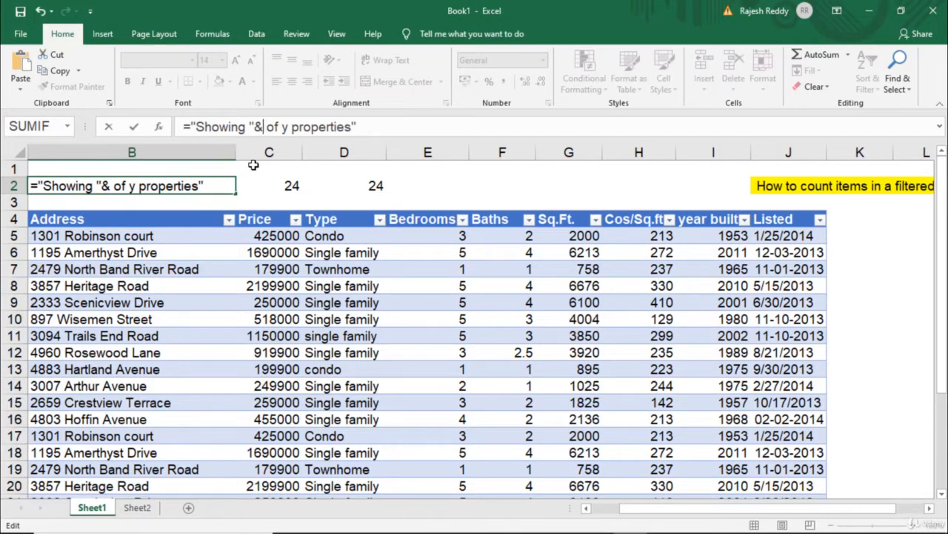
Add SUBTOTAL(103,Property[Address] after the first & in B2's formula, leaving the function's parenthesis open
type("SUB")
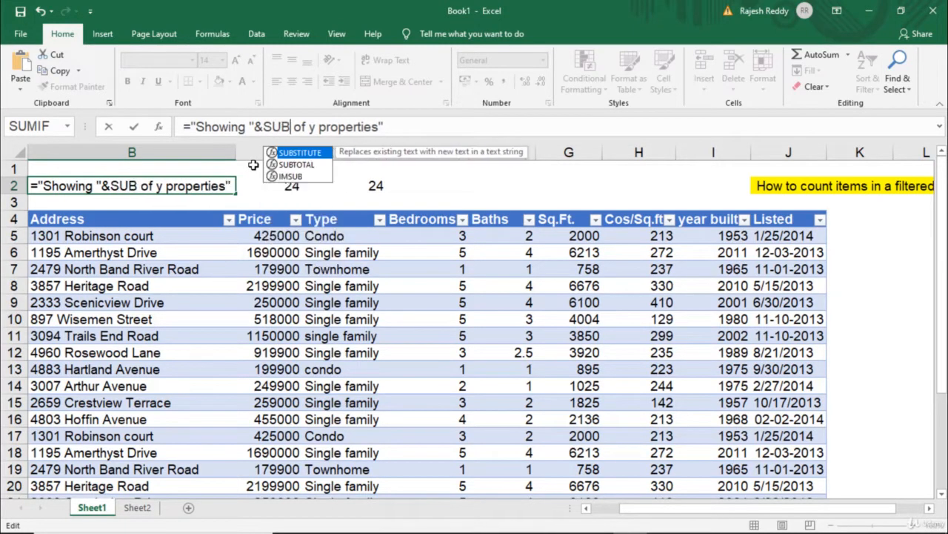
type("TOTAL")
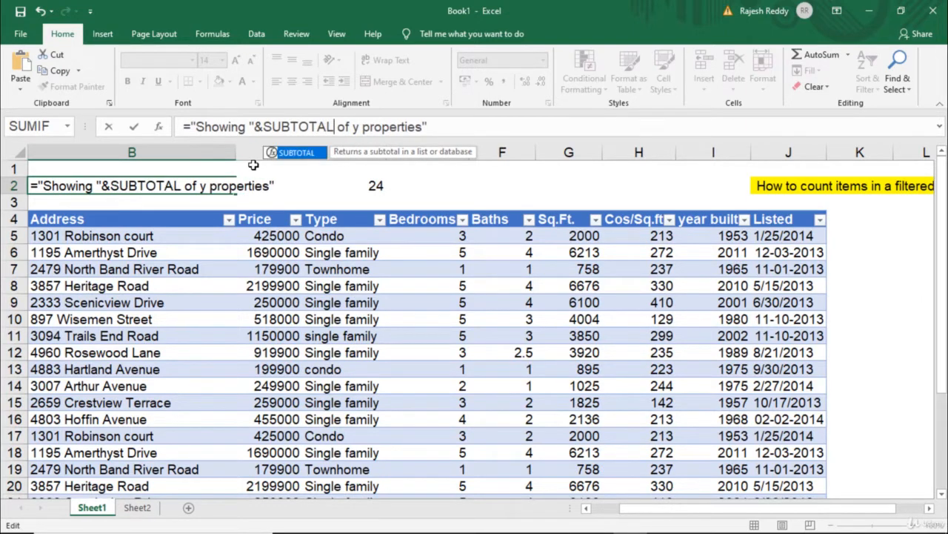
type("(")
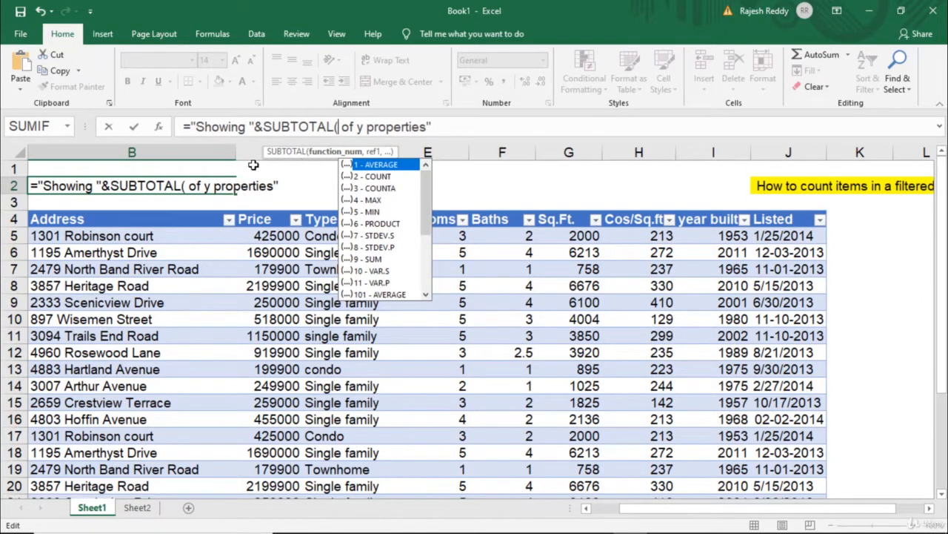
type("103")
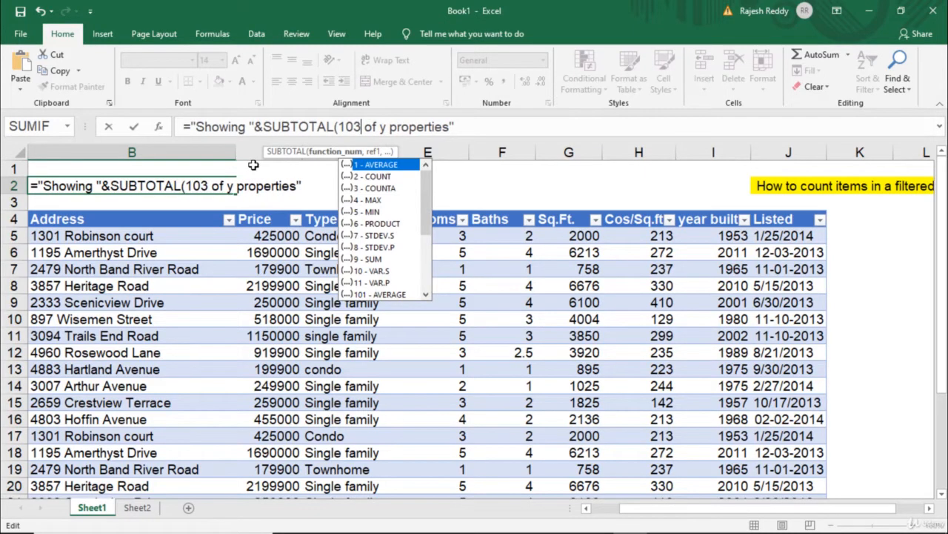
type(",")
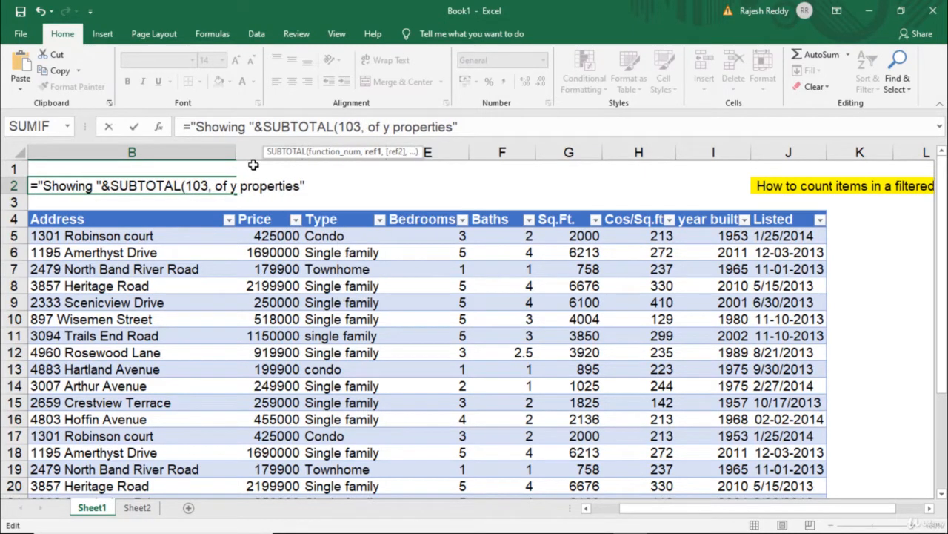
type("Pro")
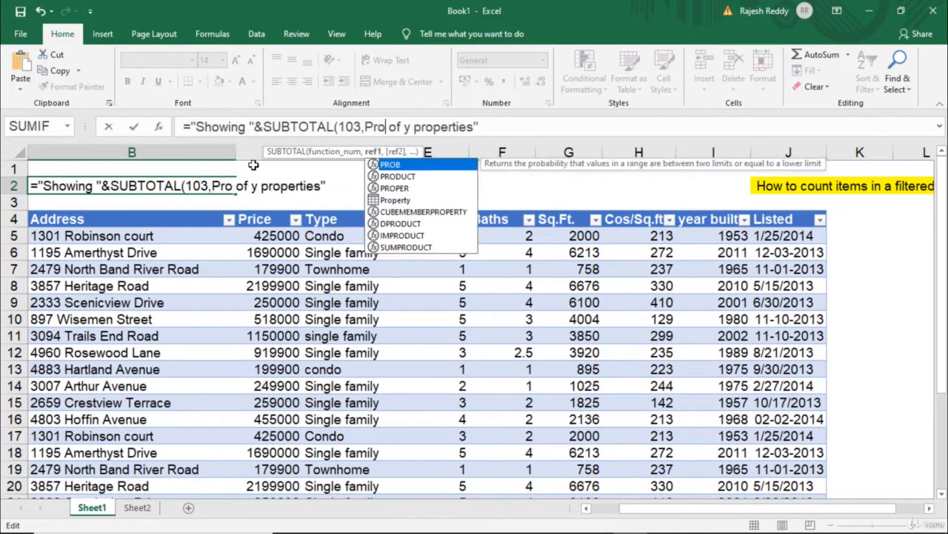
double_click(393, 200)
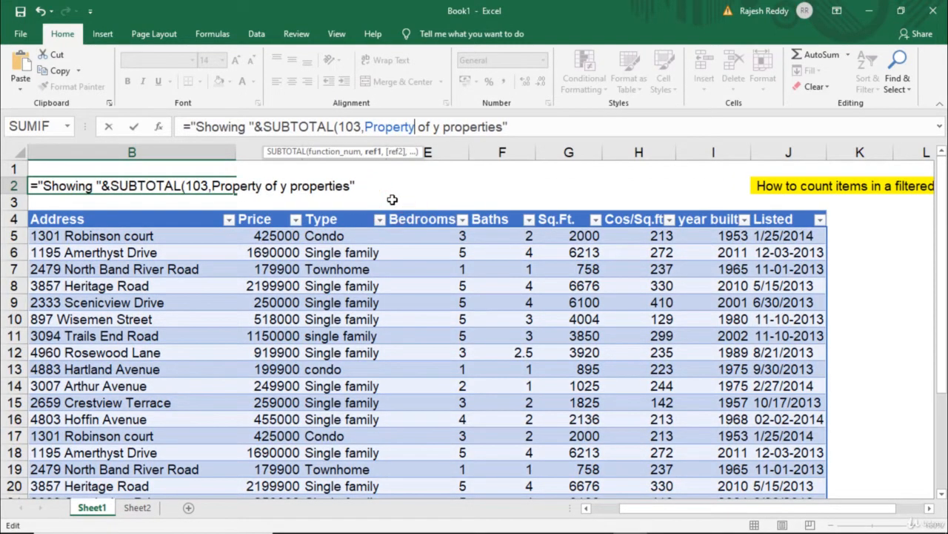
type("[")
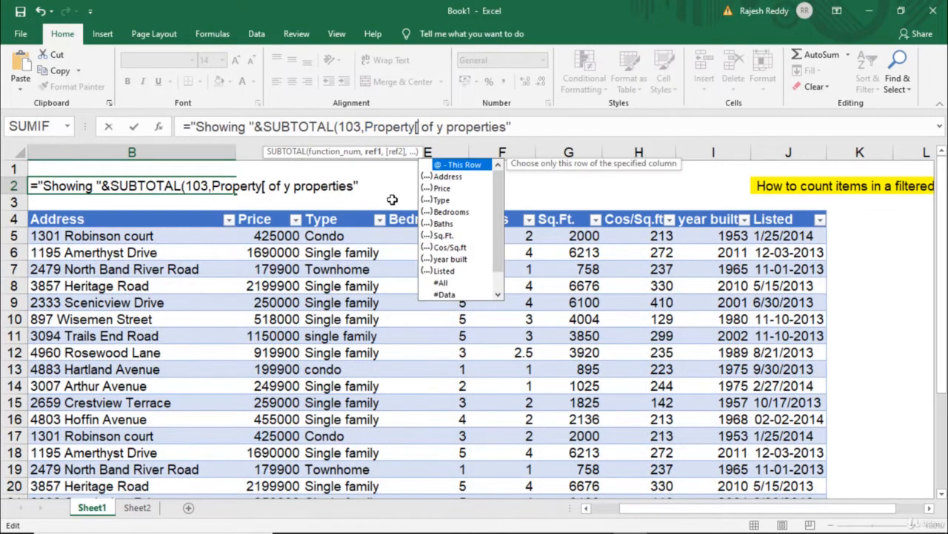
double_click(444, 177)
type("]")
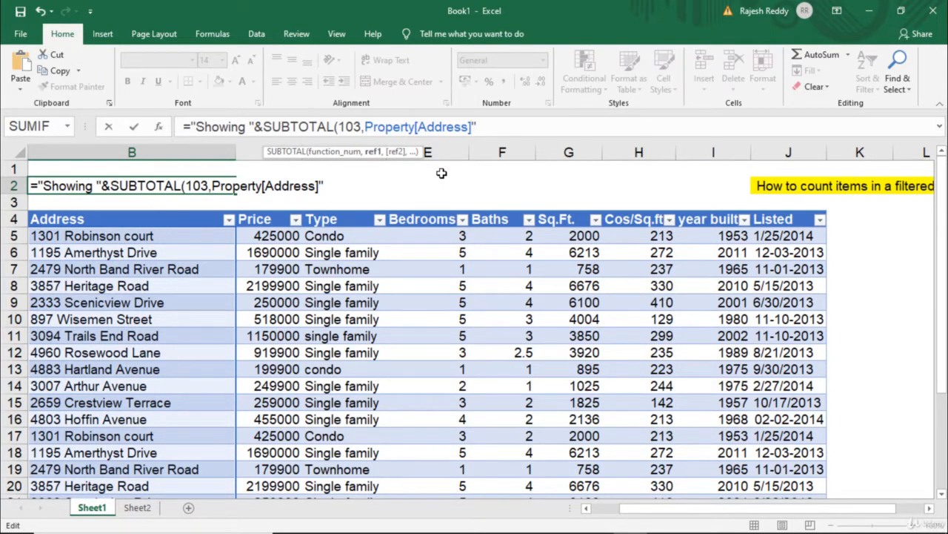
Complete the rest of B2's formula as &"of"&ROWS(Property)&"properties" in place of the old text and submit it
type("&")
left_click(495, 127)
type("of")
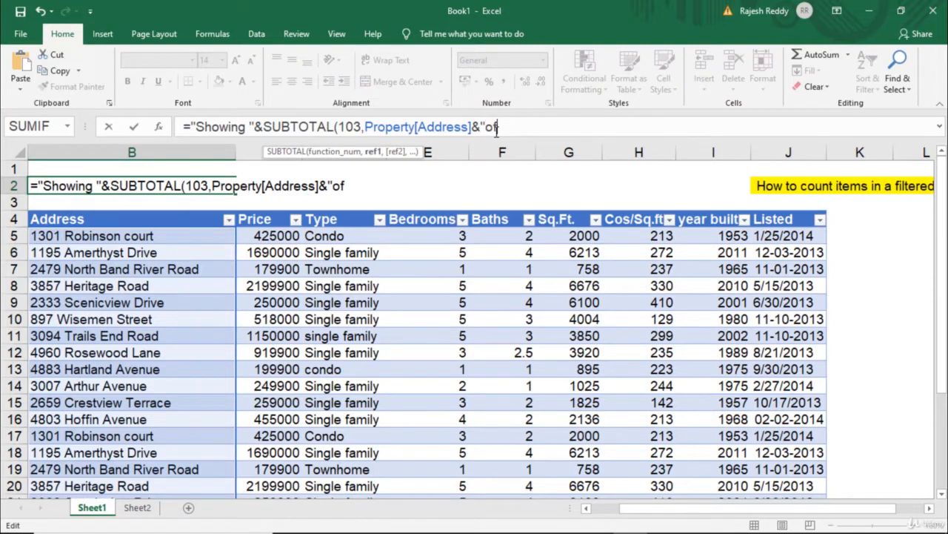
type("\"&ROWS")
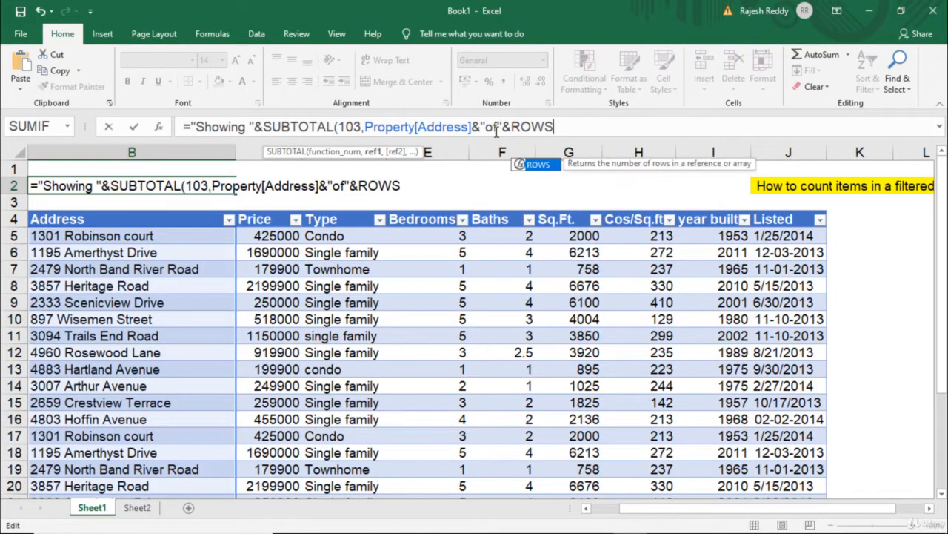
type("(")
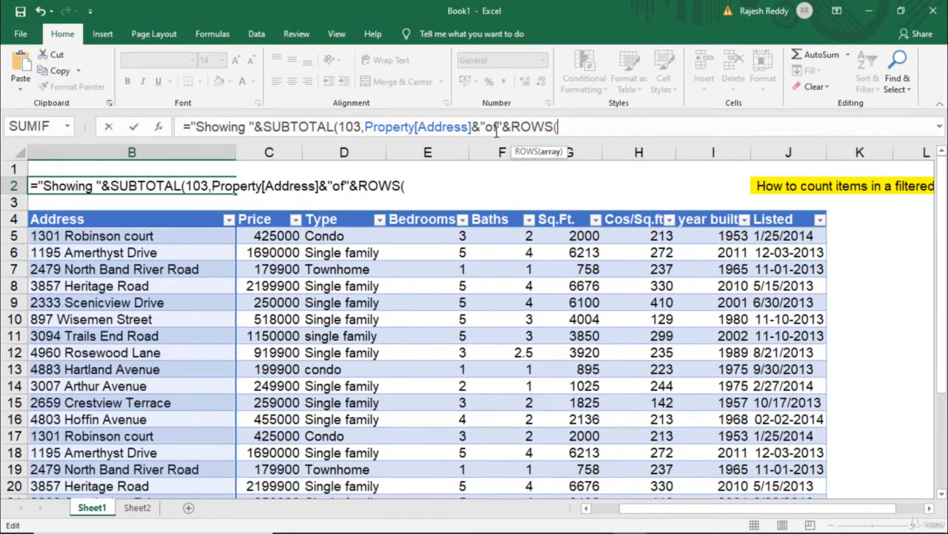
type("pr")
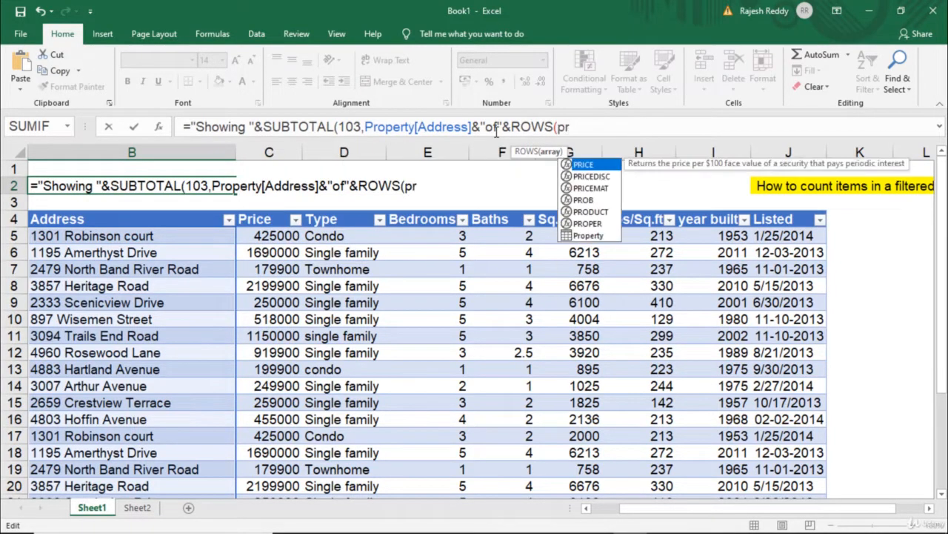
double_click(583, 235)
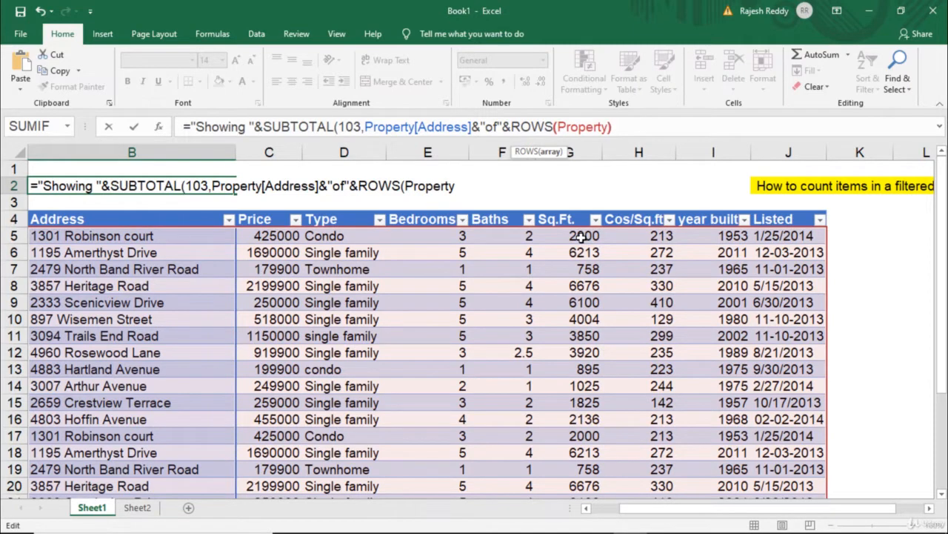
type(")")
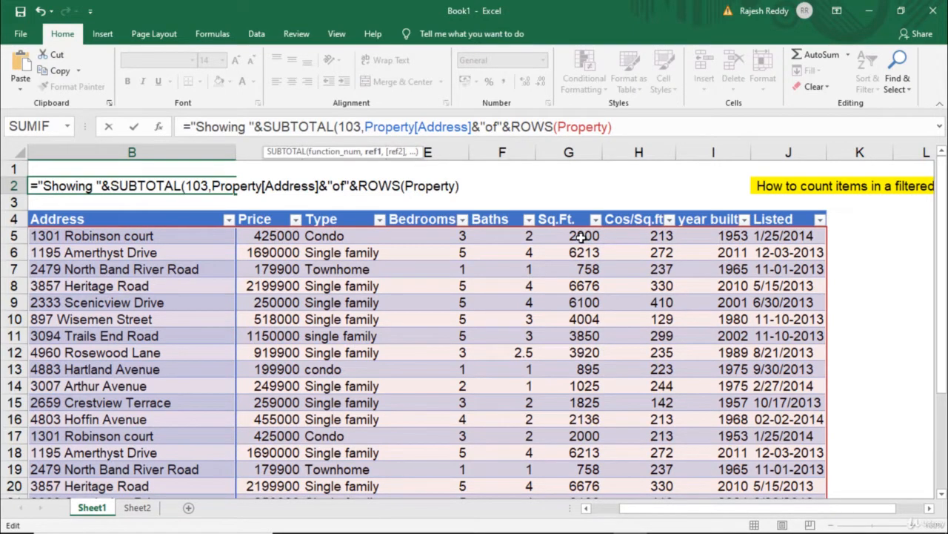
type("&\"propertie")
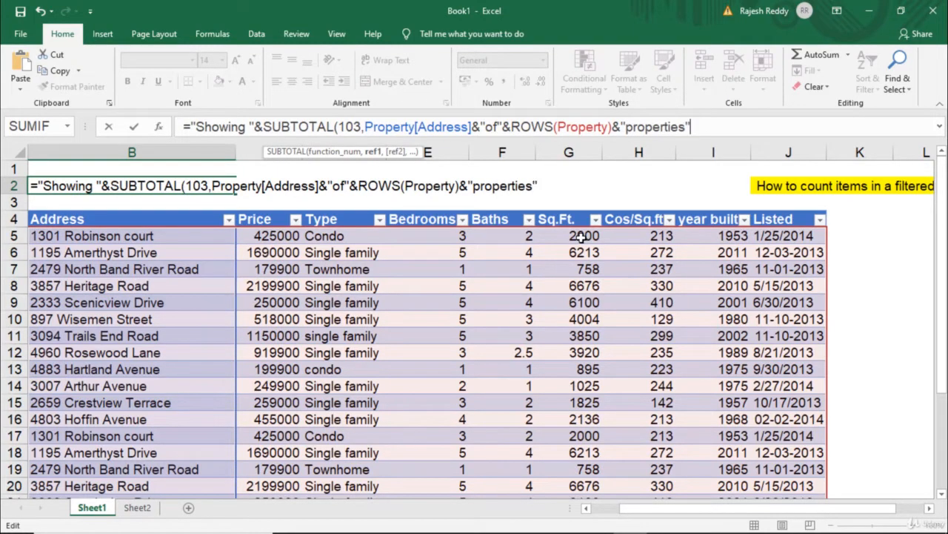
type("s\"")
key("Return")
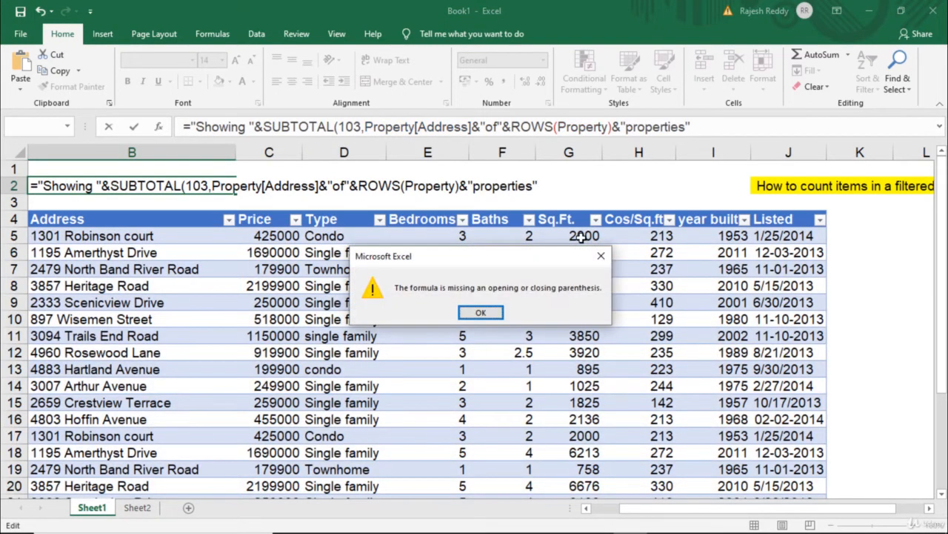
Dismiss the formula error, close the SUBTOTAL parenthesis after Property[Address], and enter the B2 formula
left_click(482, 313)
left_click(338, 127)
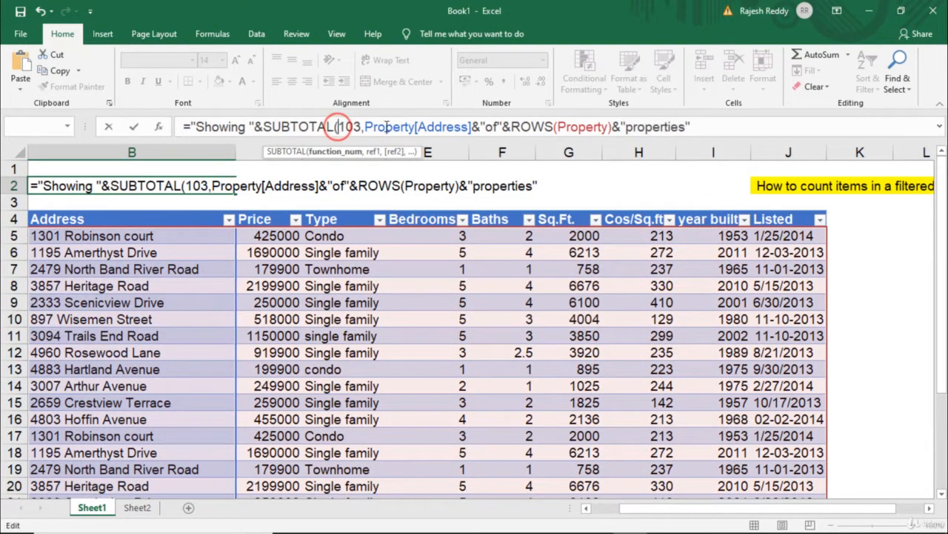
left_click(473, 128)
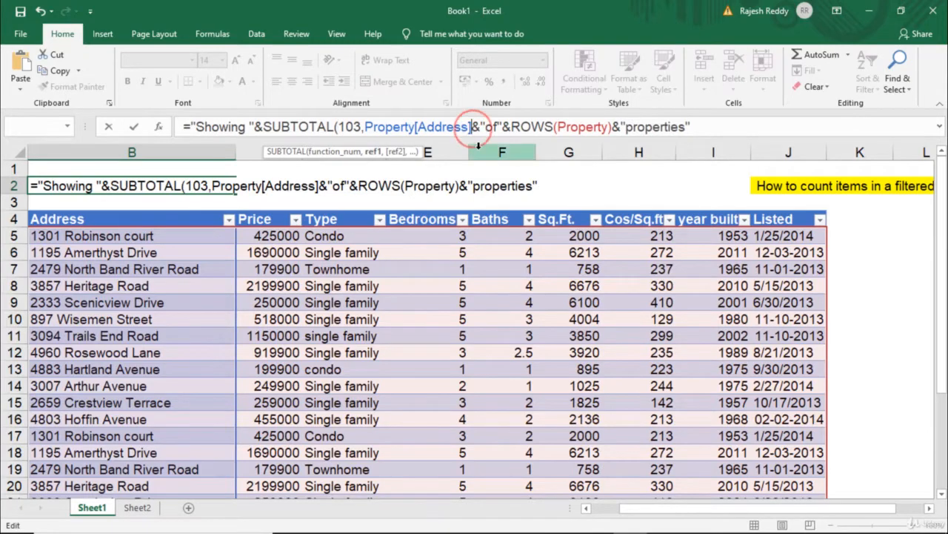
type(")")
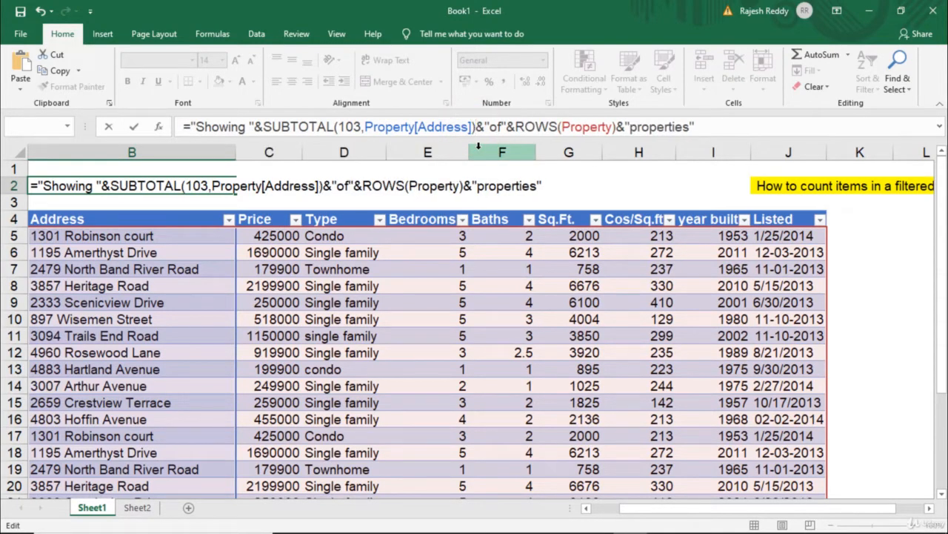
key("Return")
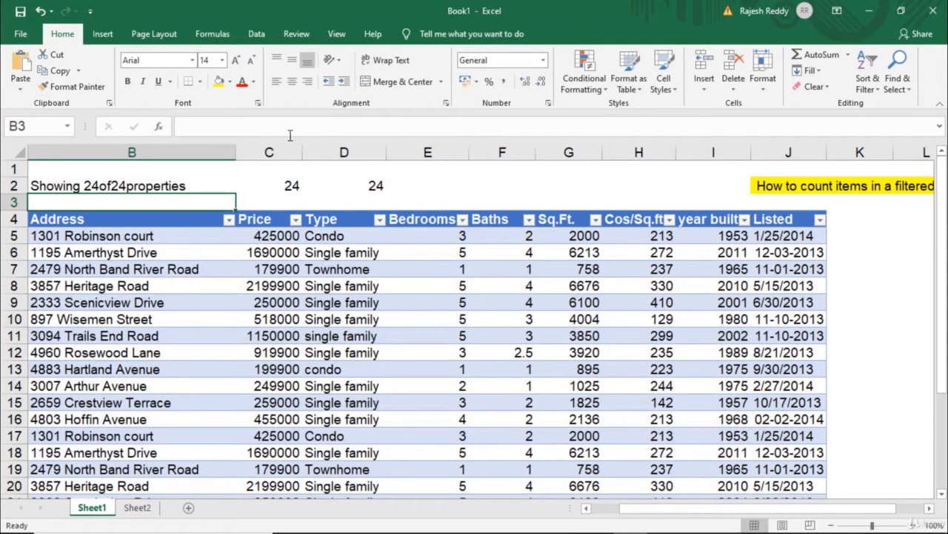
Add a space before the first & and on both sides of the word properties inside its quotes in B2's formula
left_click(97, 186)
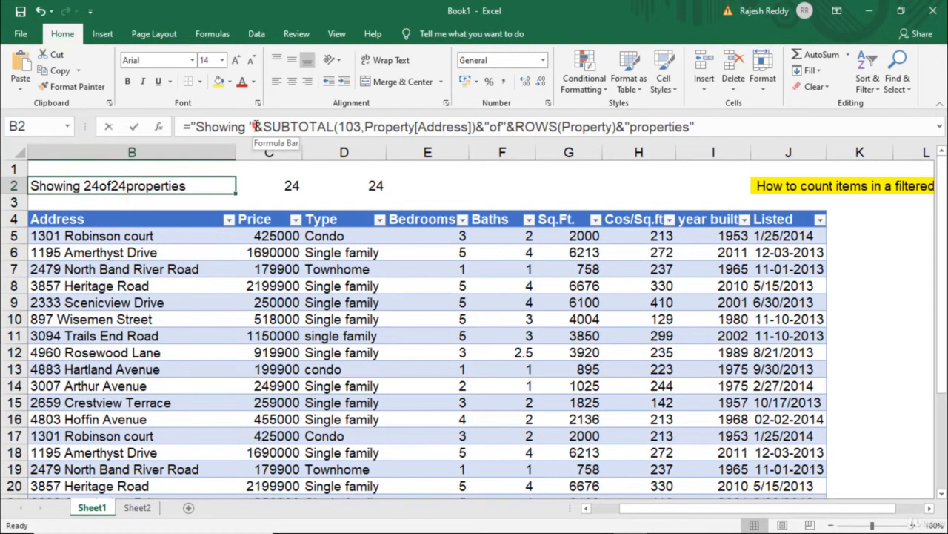
left_click(258, 126)
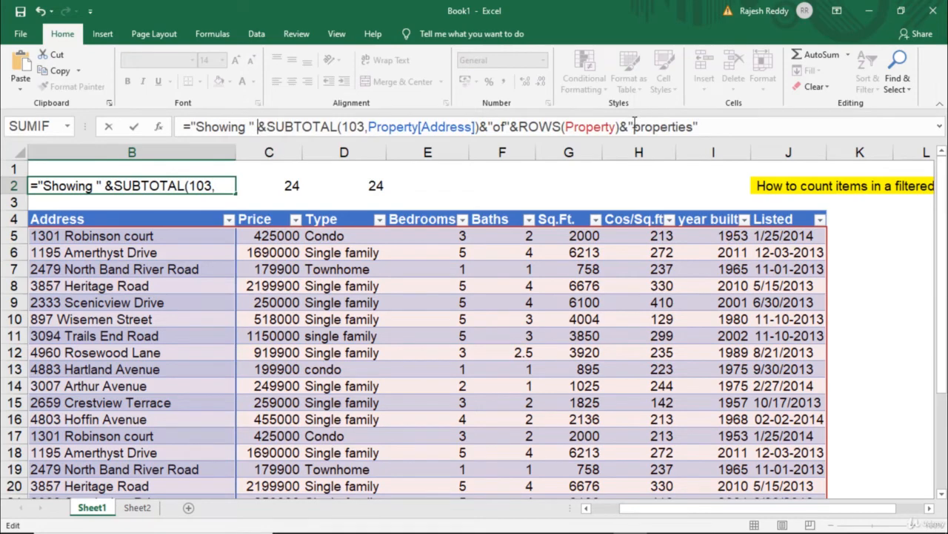
left_click(635, 126)
left_click(698, 126)
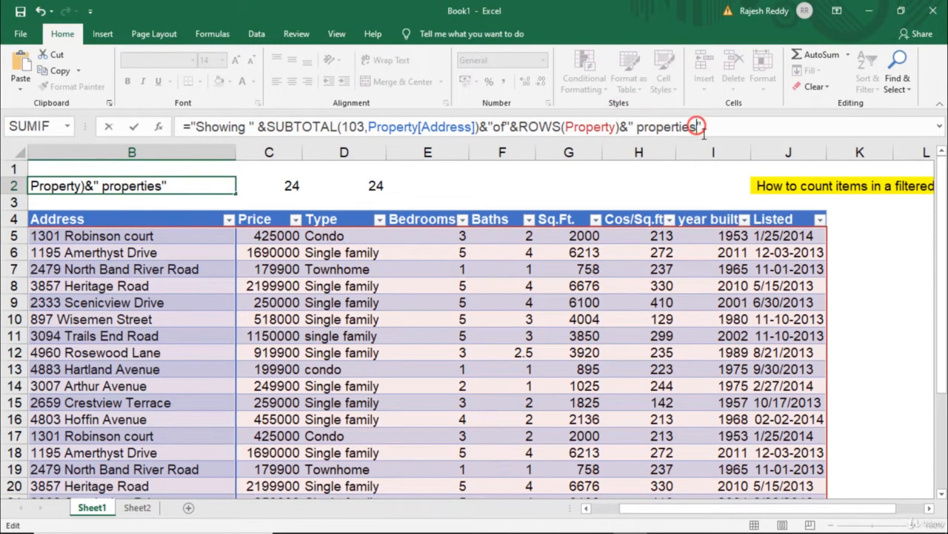
key("Return")
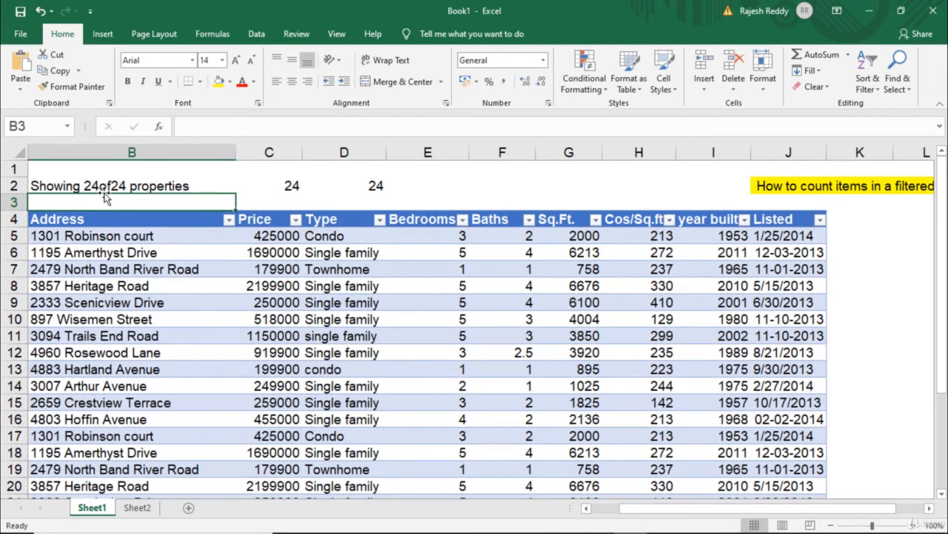
Add a space on both sides of the word of inside its quotes in B2's formula
left_click(157, 186)
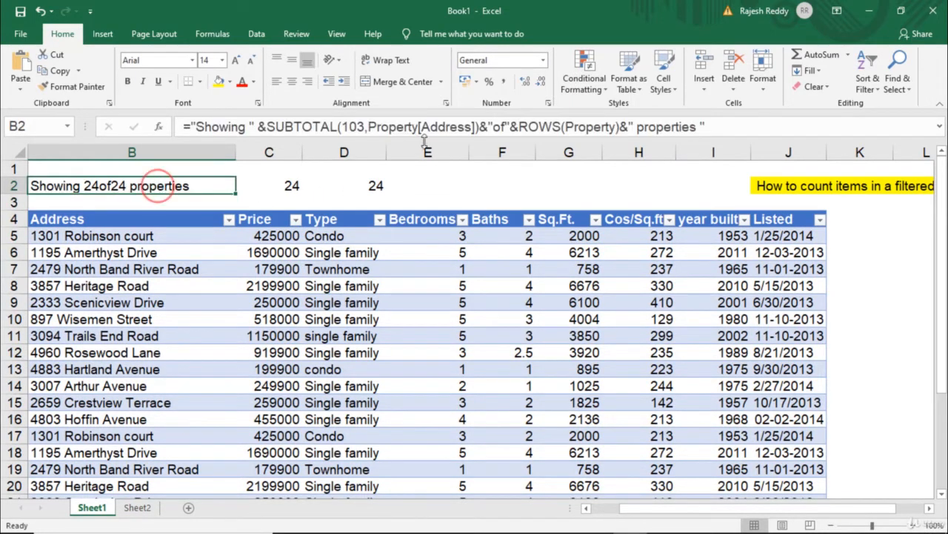
left_click(504, 127)
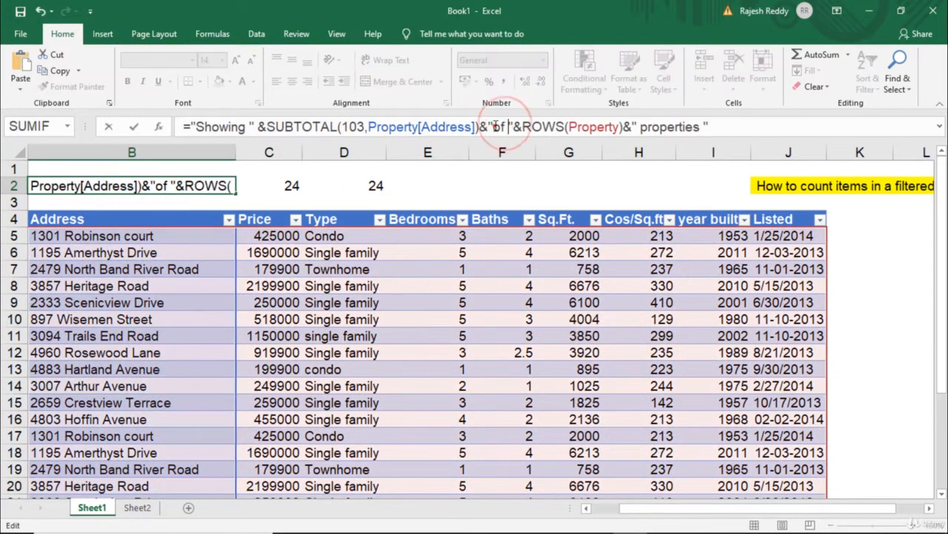
left_click(493, 127)
key("Return")
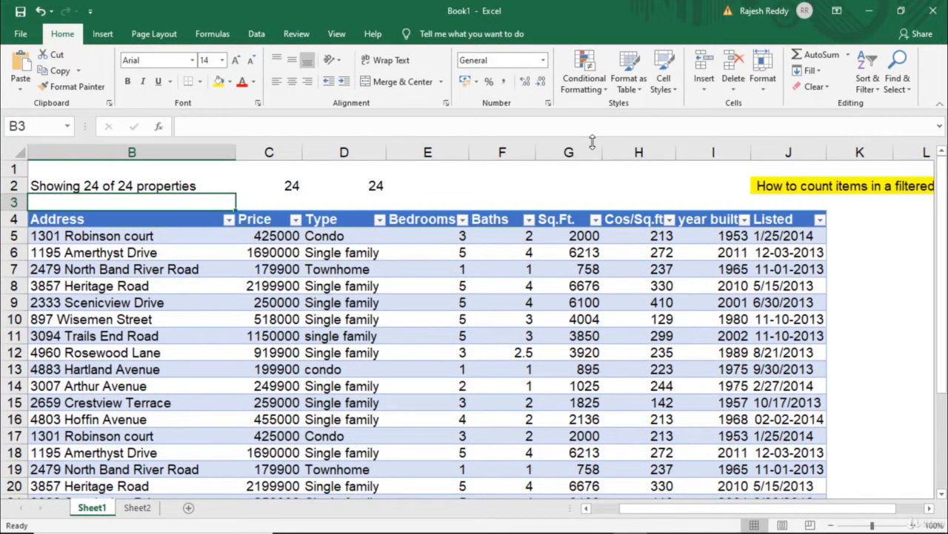
Filter the Address column to only the second through fifth addresses in its filter list and select cell B2 to check the message
left_click(230, 220)
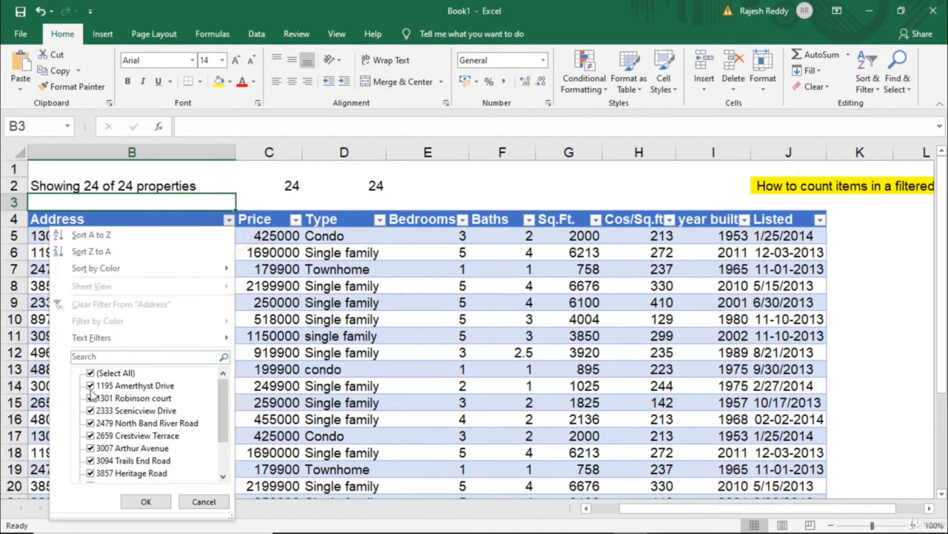
left_click(90, 373)
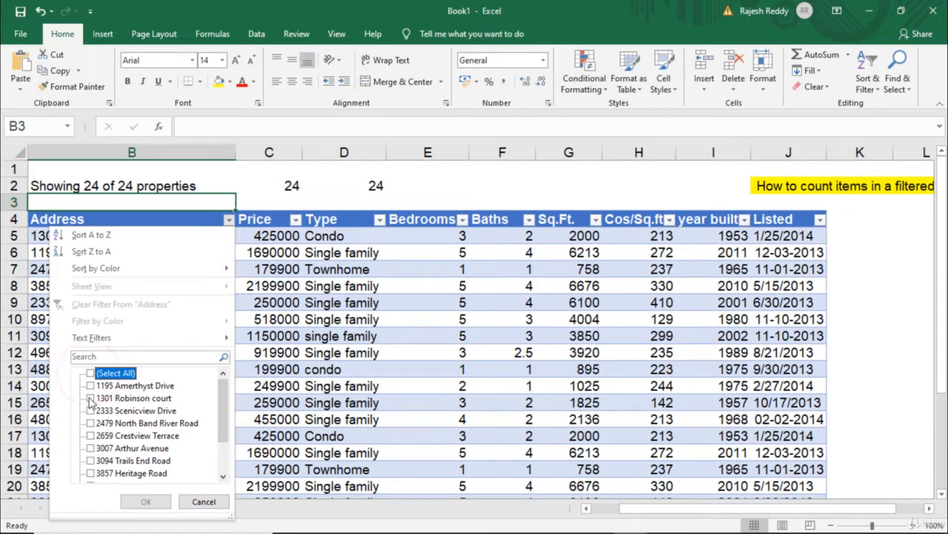
left_click(90, 398)
left_click(90, 411)
left_click(89, 423)
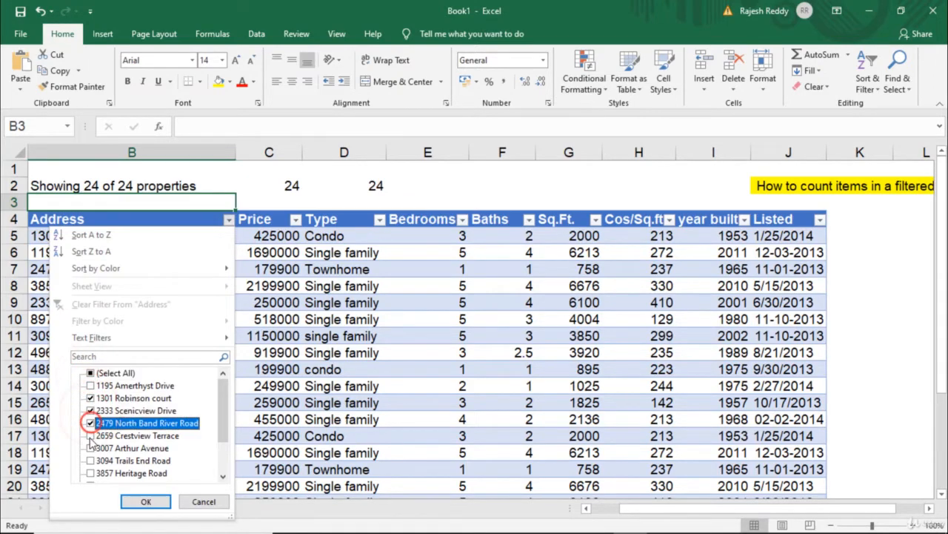
left_click(90, 436)
left_click(146, 501)
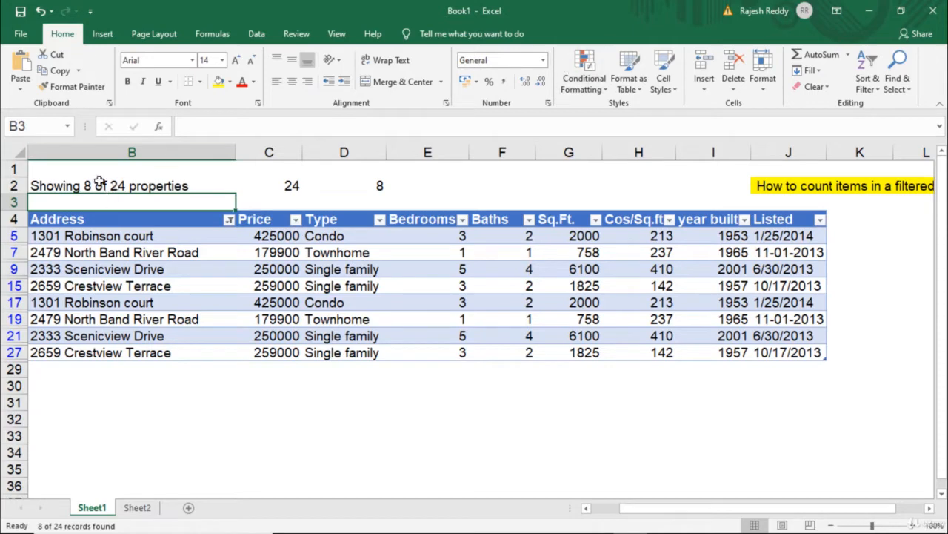
left_click(99, 186)
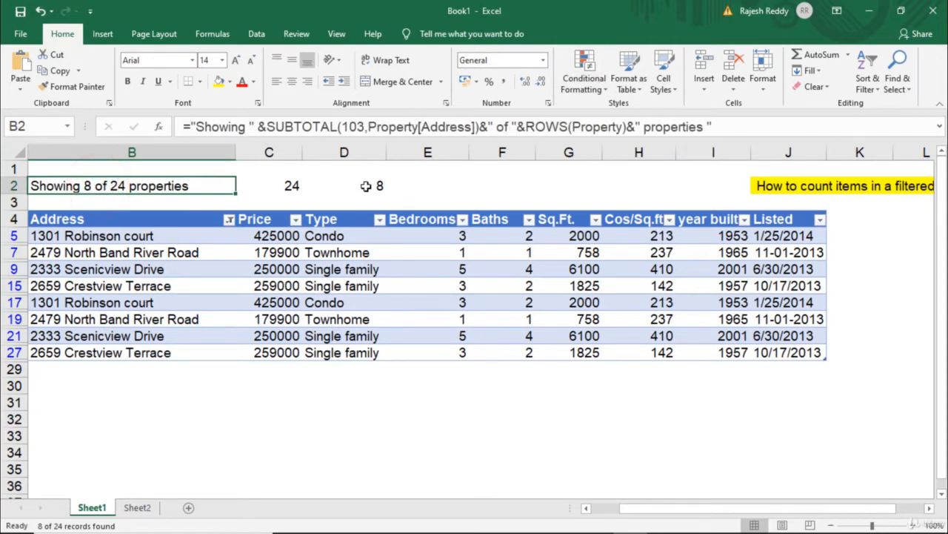